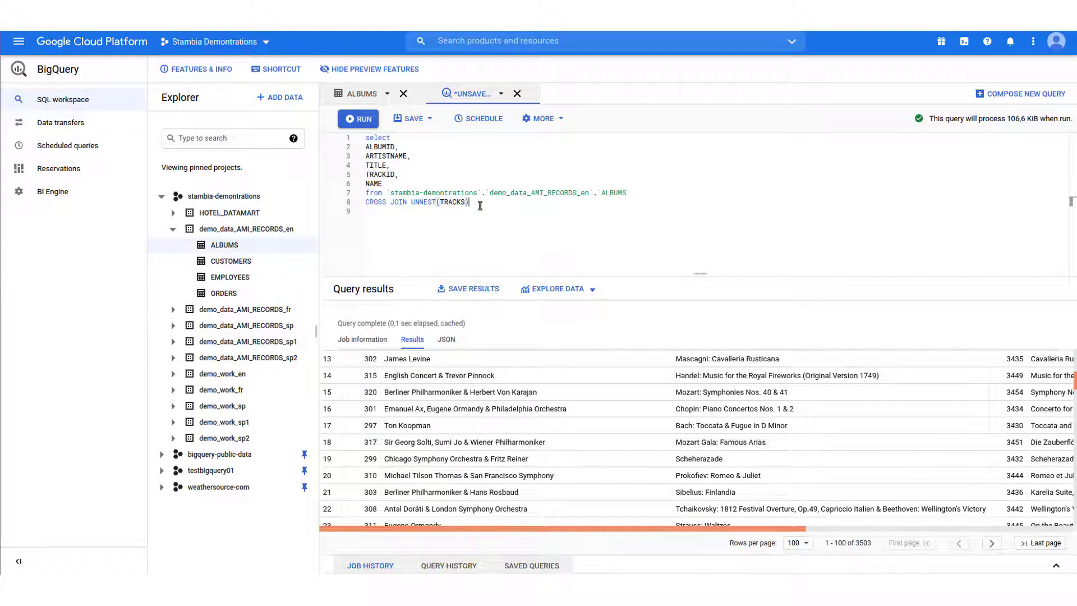
Add the condition WHERE ARTISTNAME='Pink Floyd' after the CROSS JOIN line and run the query.
key("Return")
type("WHERE ARTIST")
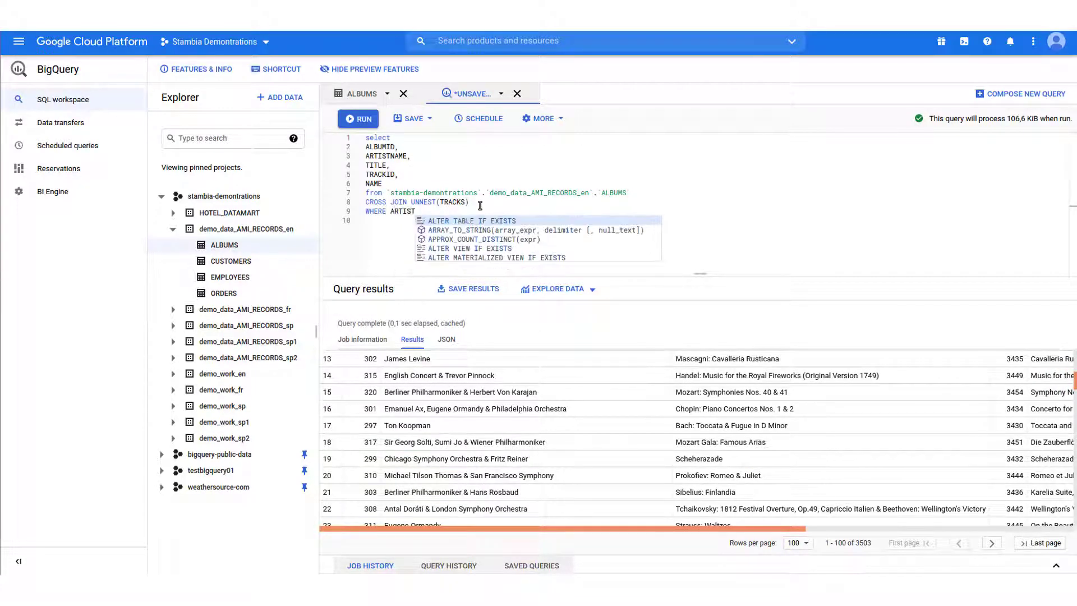
type("NAME")
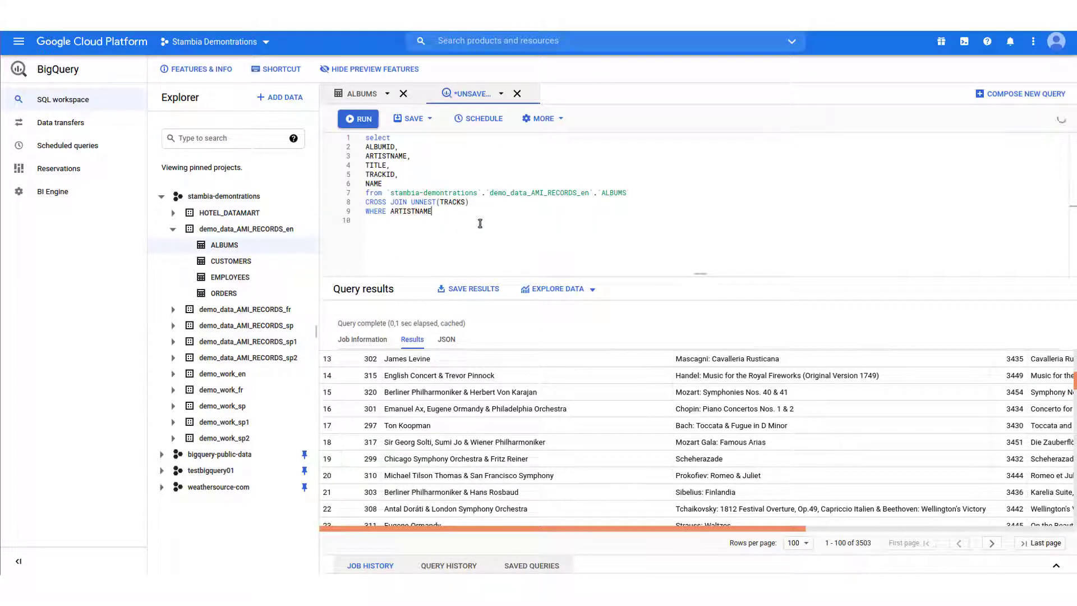
type("='Pink Floyd")
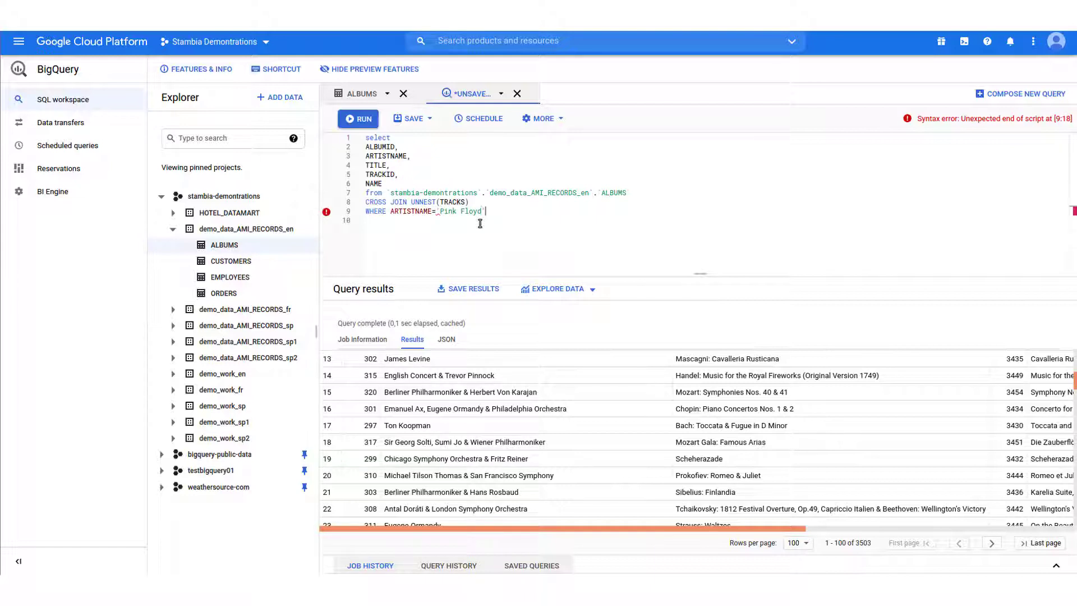
left_click(357, 119)
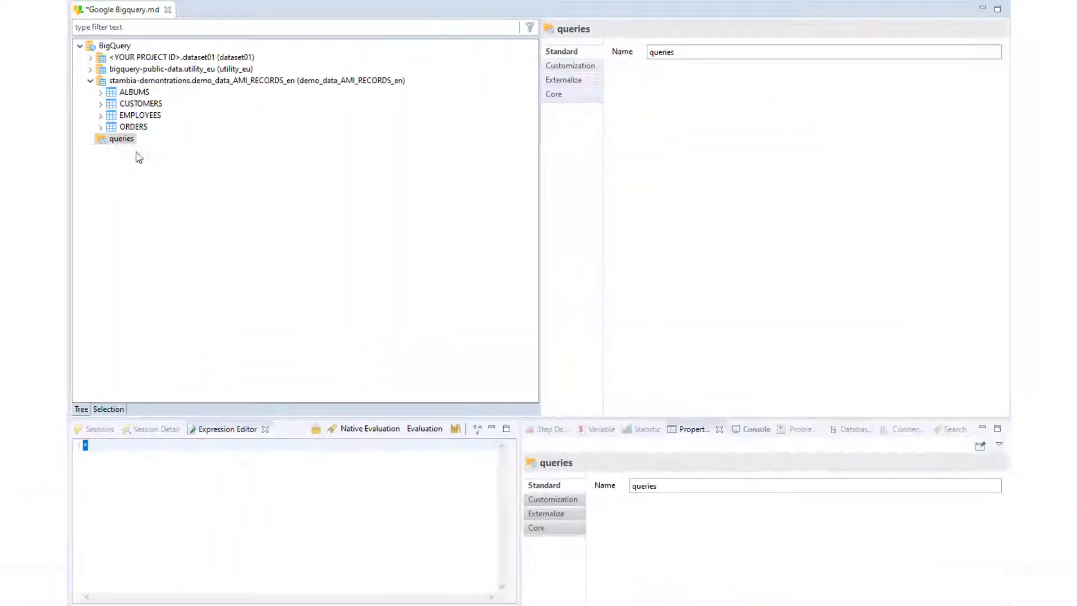
Create a query named GetAlbumDetails in the queries folder, selecting ALBUMID, ARTISTNAME, TITLE, TRACKID and NAME from ALBUMS with CROSS JOIN UNNEST(TRACKS).
right_click(124, 139)
mouse_move(168, 176)
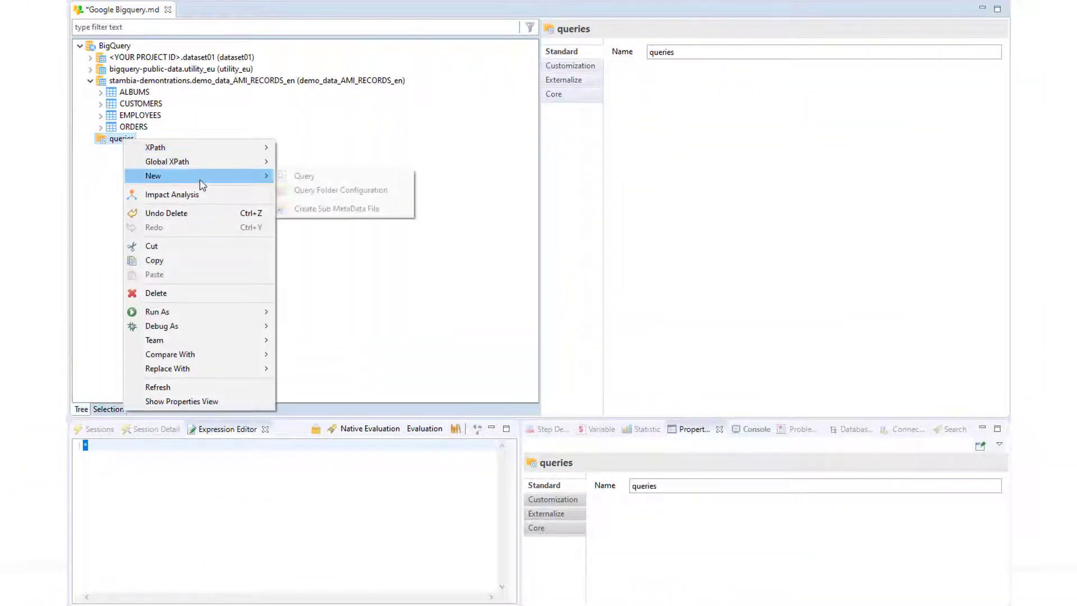
left_click(291, 176)
left_click(688, 55)
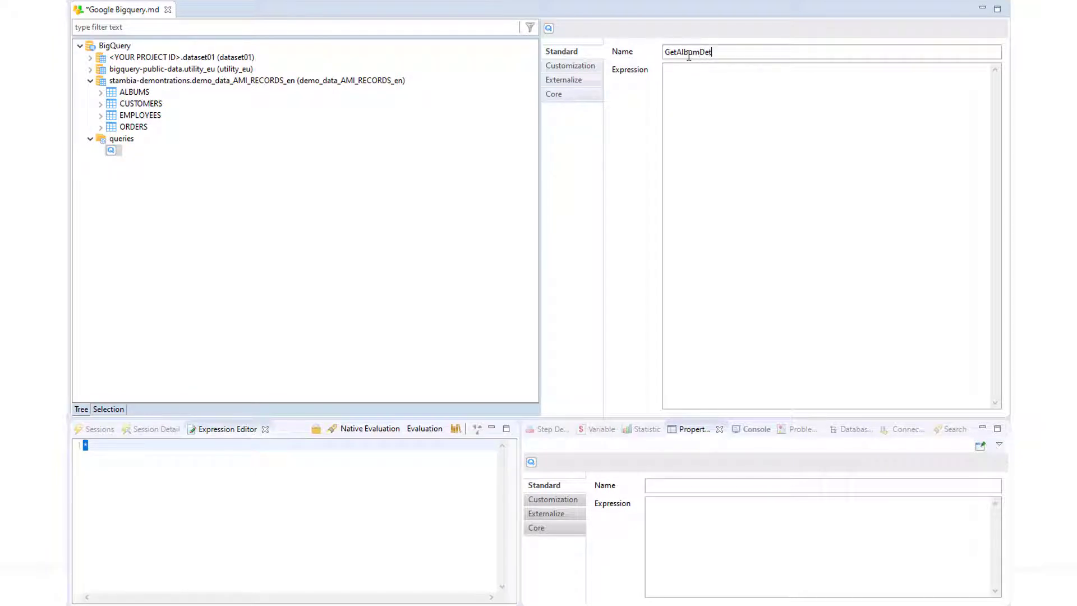
left_click(691, 78)
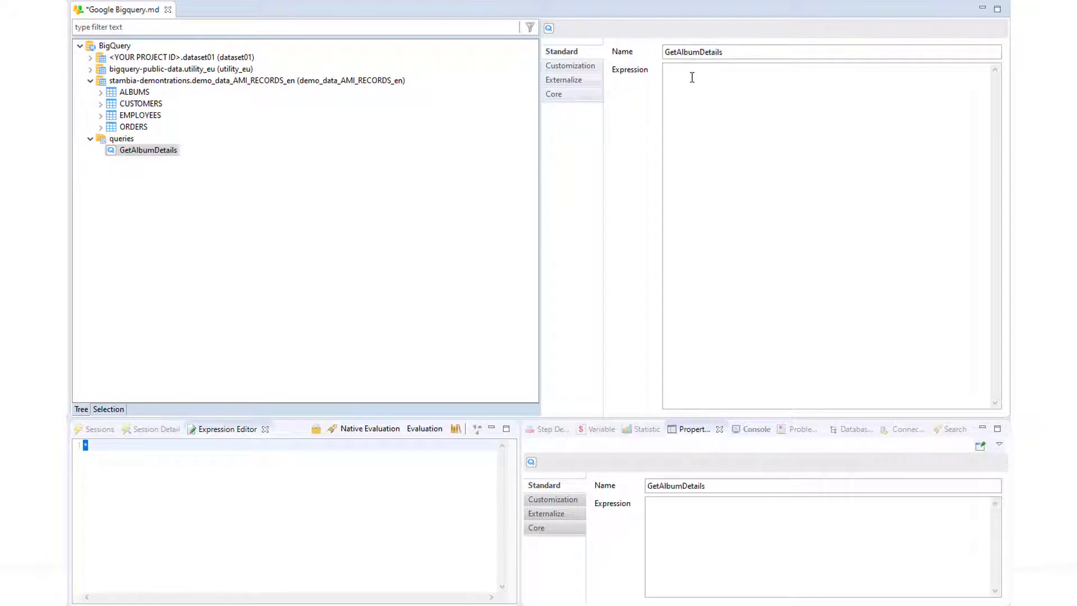
type("select ALBUMID, ARTISTNAME, TITLE, TRACKID, NAME from `stambia-demontrations`.`demo_data_AMI_RECORDS_en`.`ALBUMS` CROSS JOIN UNNEST(TRACKS)")
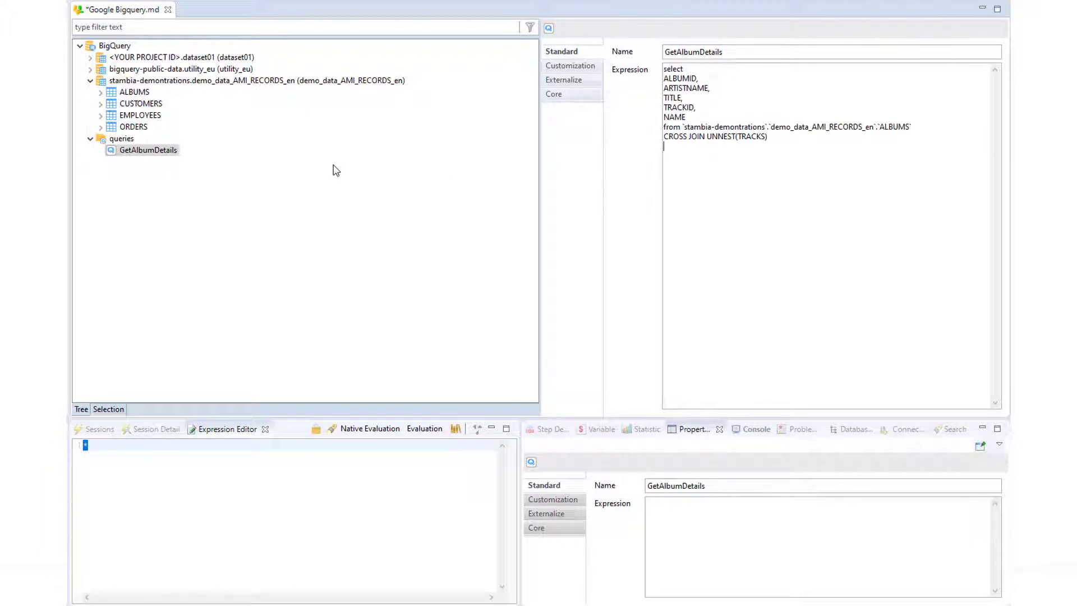
Reverse the GetAlbumDetails query to generate its columns, expand it in the tree and save the metadata.
right_click(156, 150)
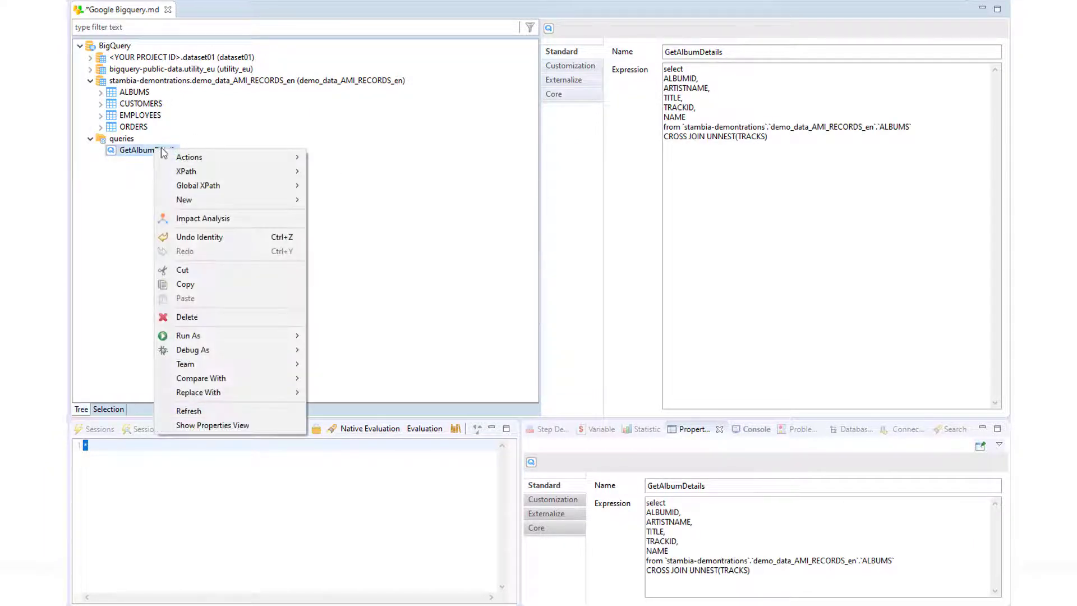
mouse_move(231, 158)
left_click(347, 216)
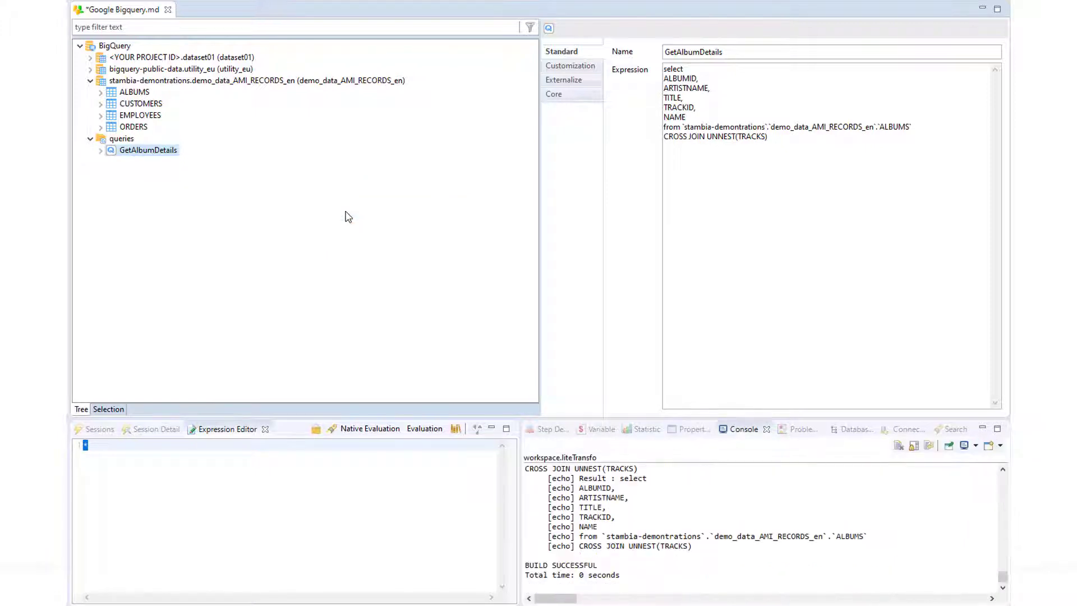
left_click(102, 150)
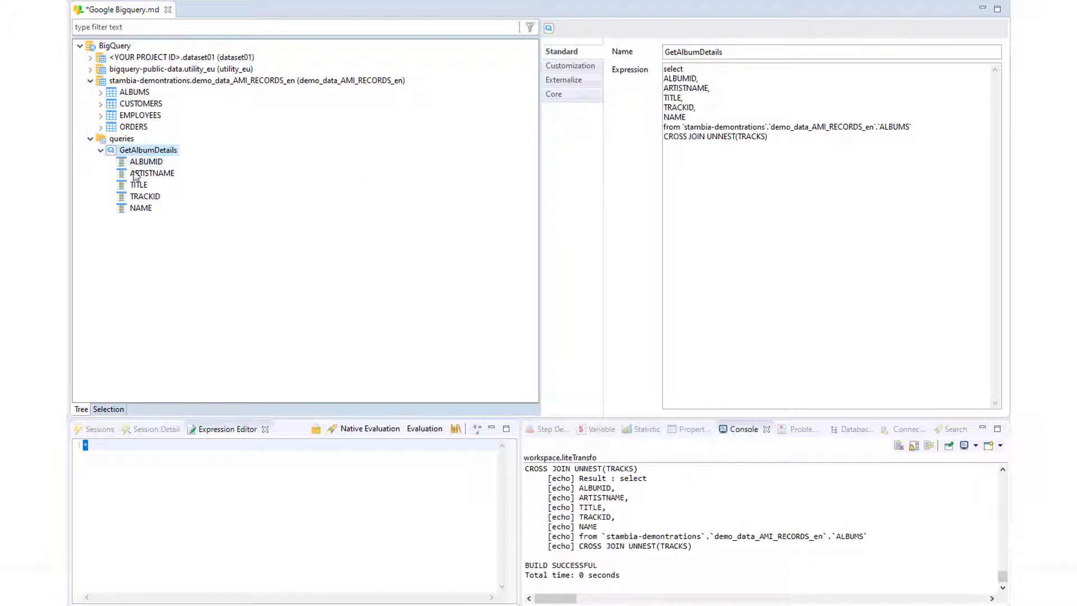
key("ctrl+s")
Consult the data of GetAlbumDetails by executing its generated SQL, and look through the returned rows.
right_click(155, 154)
mouse_move(208, 161)
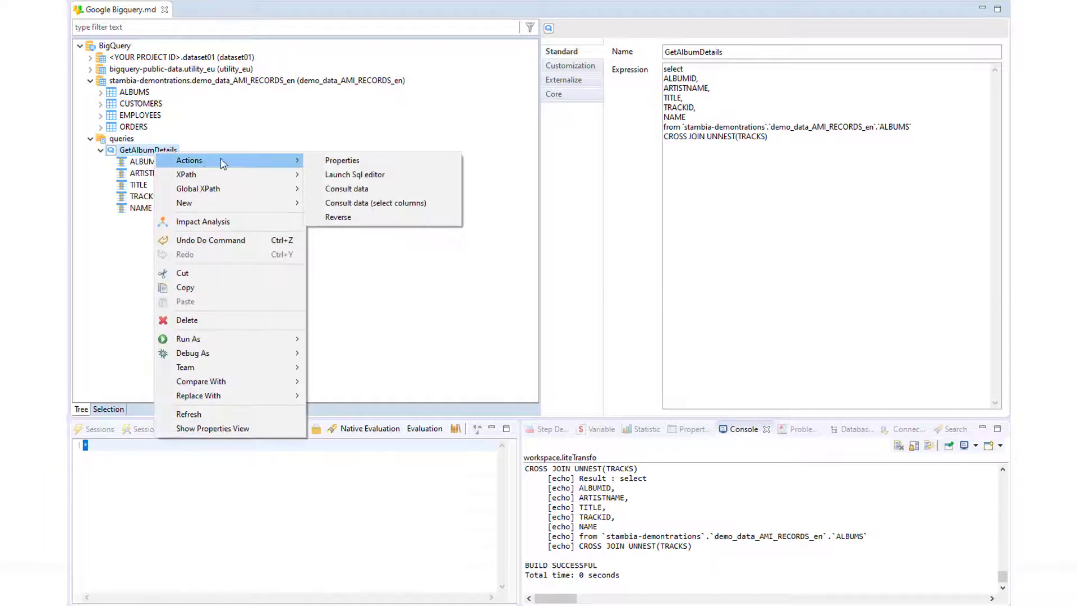
left_click(331, 189)
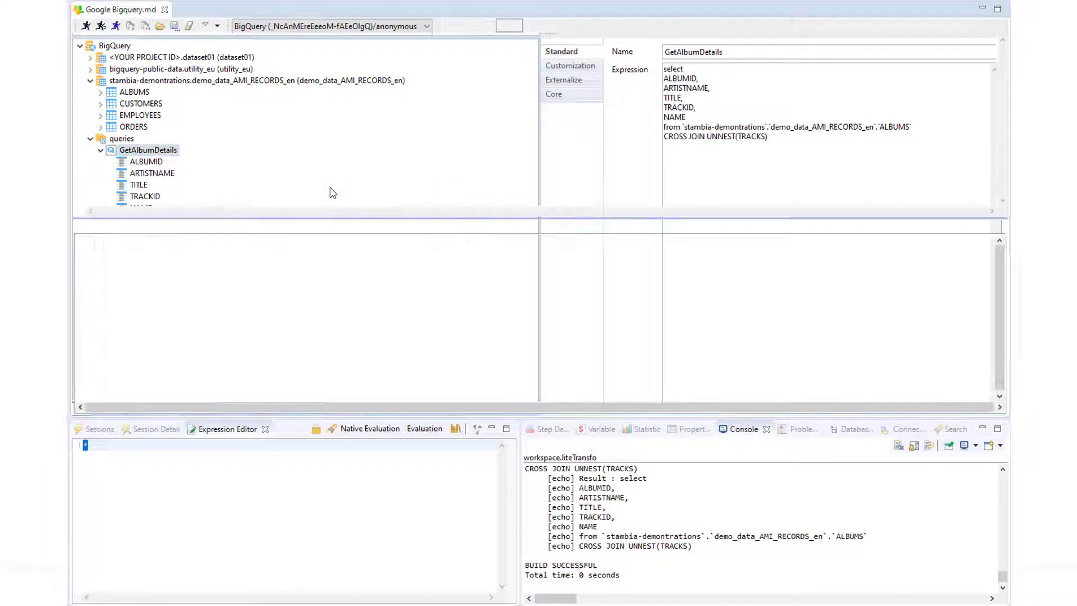
left_click(87, 28)
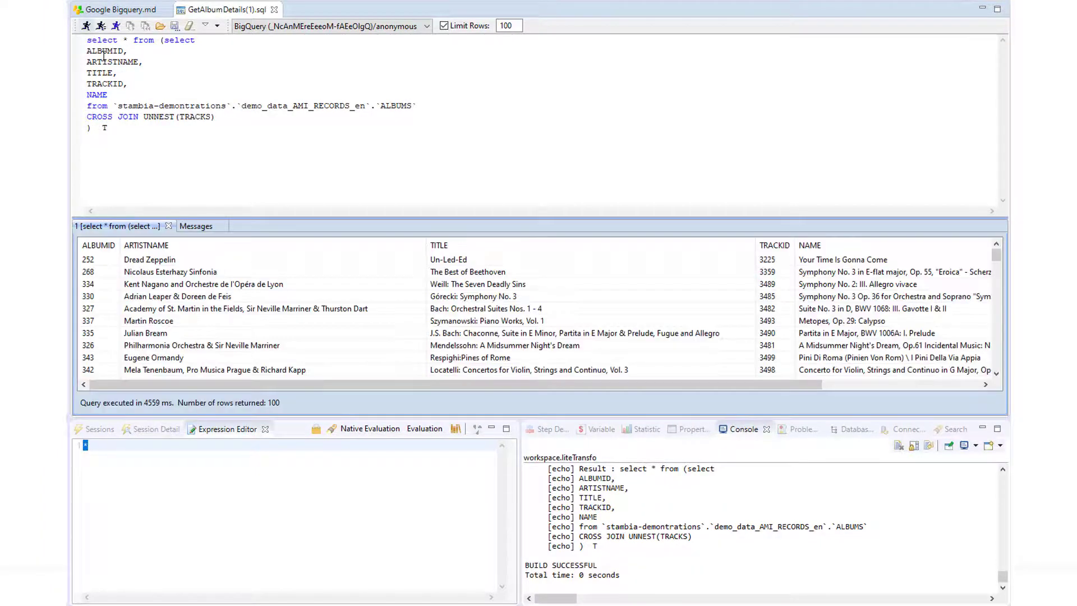
scroll(180, 301, "down", 1)
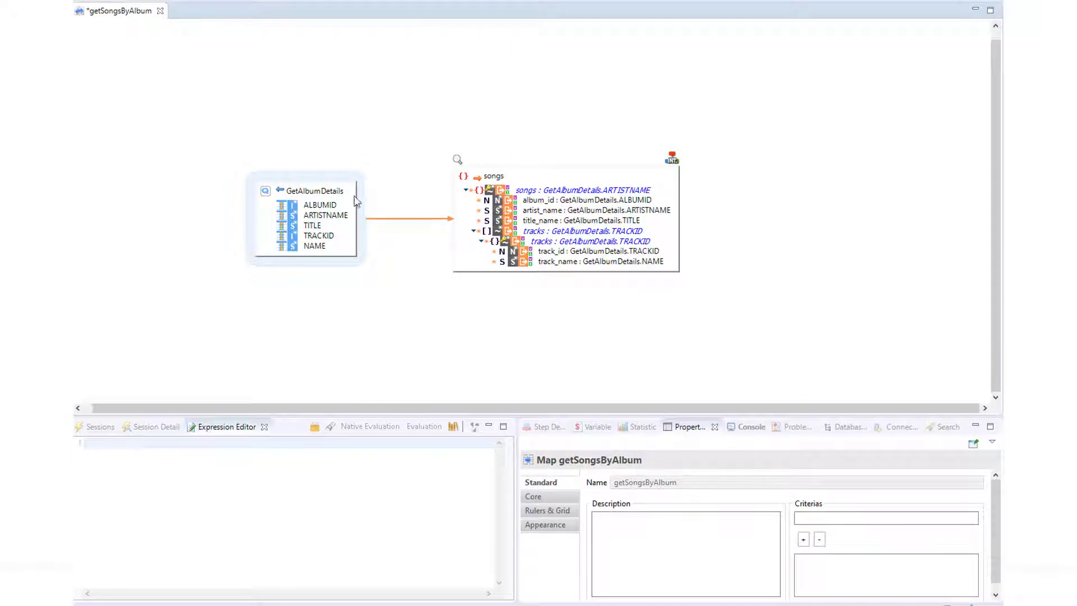
Add a filter on the ARTISTNAME column of GetAlbumDetails in the getSongsByAlbum mapping.
left_click(317, 201)
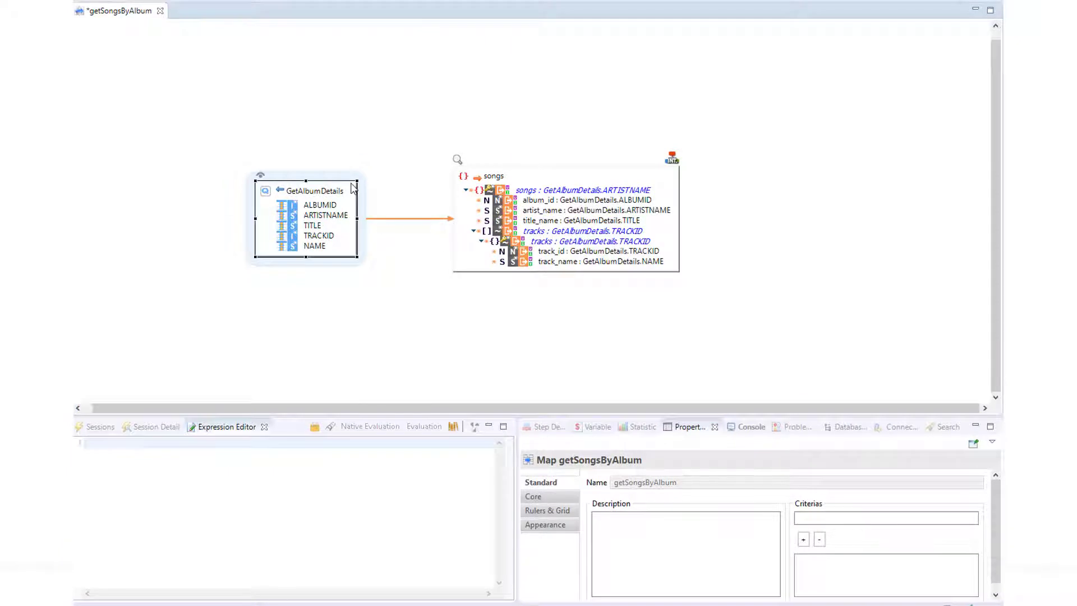
left_click(527, 185)
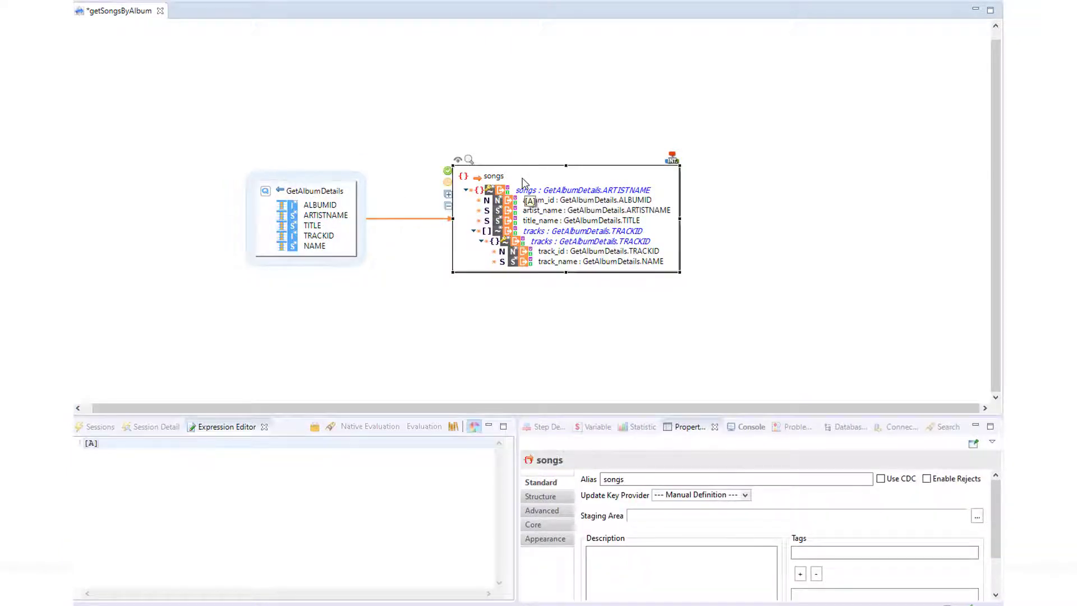
left_click(328, 216)
left_click_drag(328, 216, 336, 309)
left_click(347, 315)
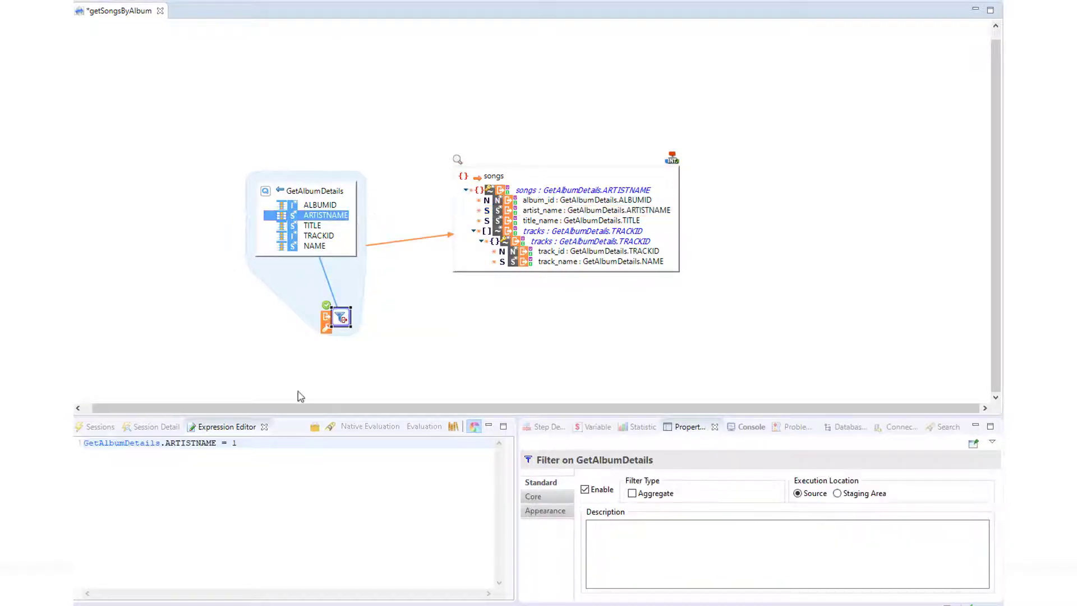
Set the filter expression to GetAlbumDetails.ARTISTNAME = '${~/artistName}$'.
double_click(236, 443)
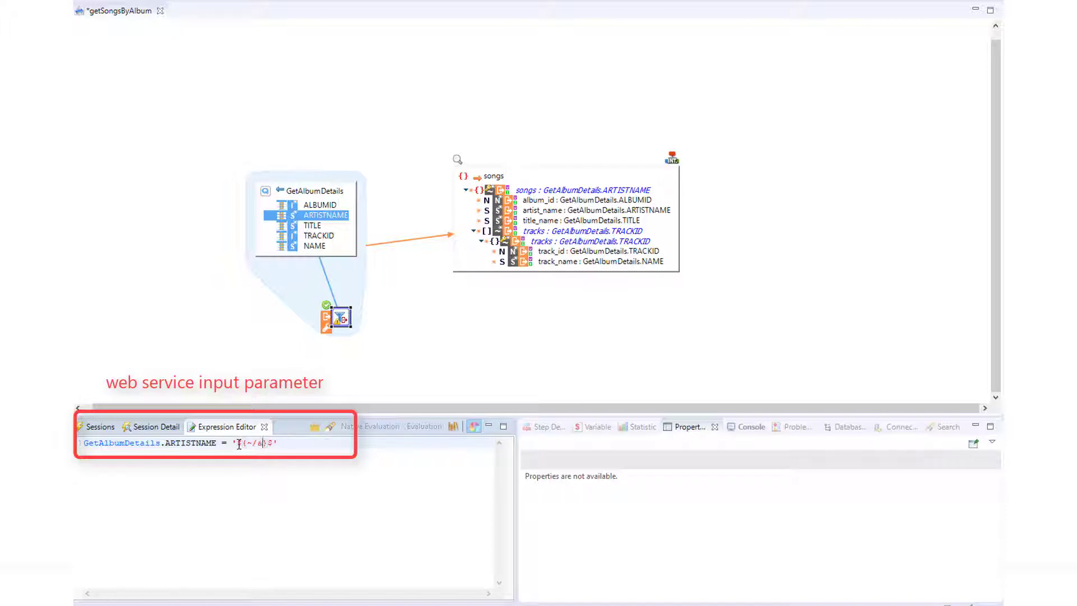
type("artistName")
double_click(288, 444)
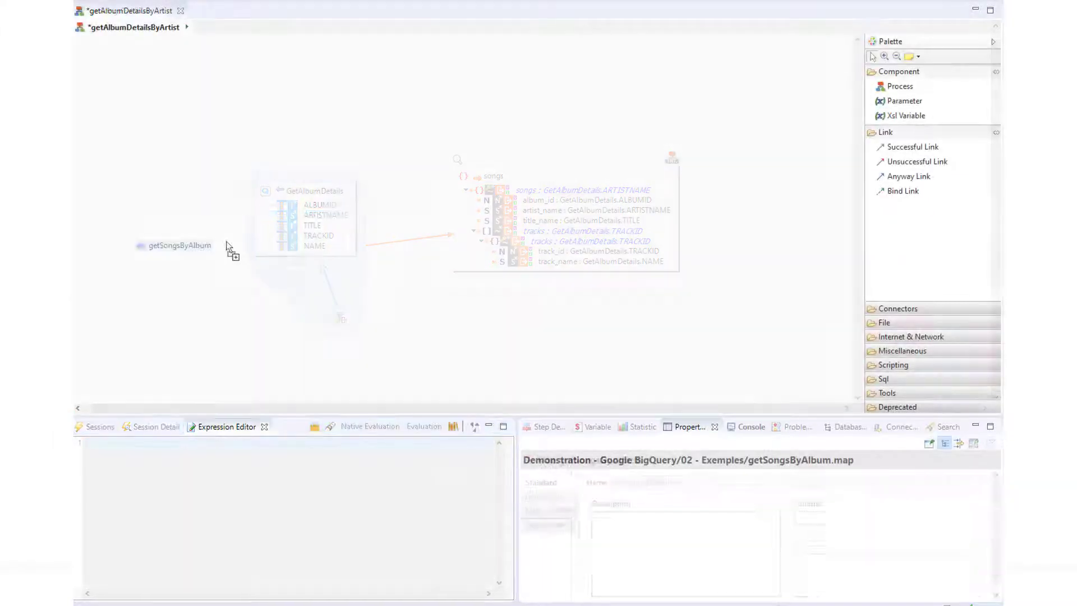
Place the getSongsByAlbum mapping in the getAlbumDetailsByArtist process and add an artistName parameter published as Input.
left_click_drag(228, 247, 463, 179)
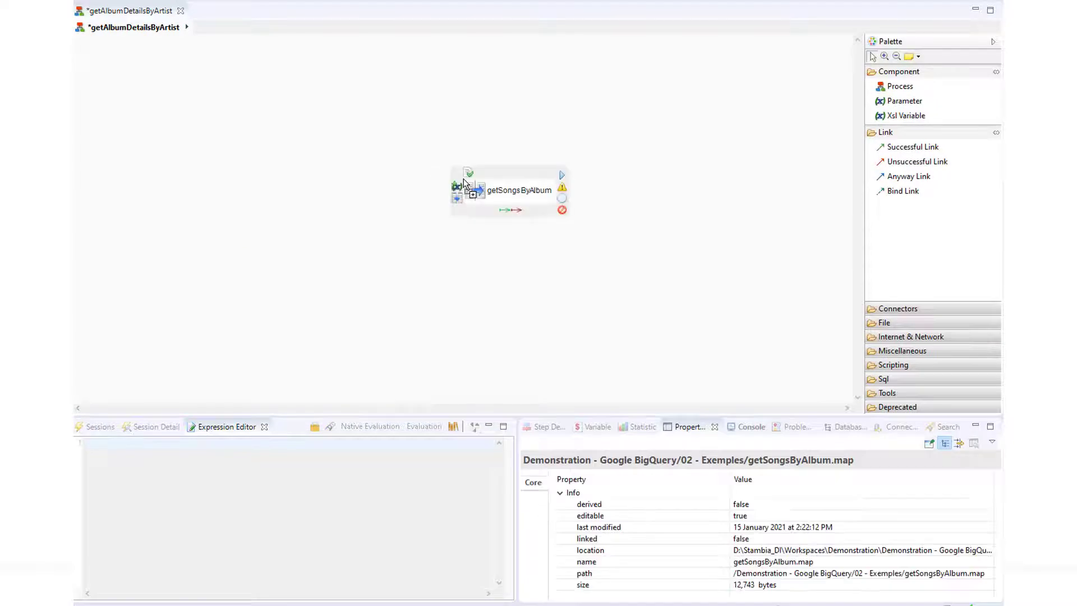
left_click(896, 106)
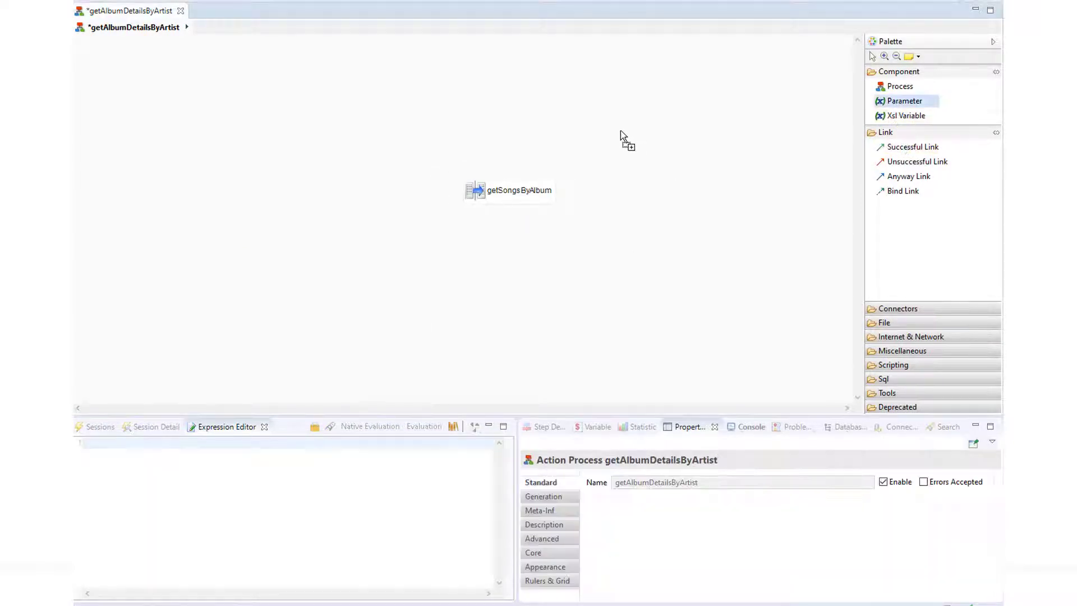
left_click(620, 137)
type("artistName")
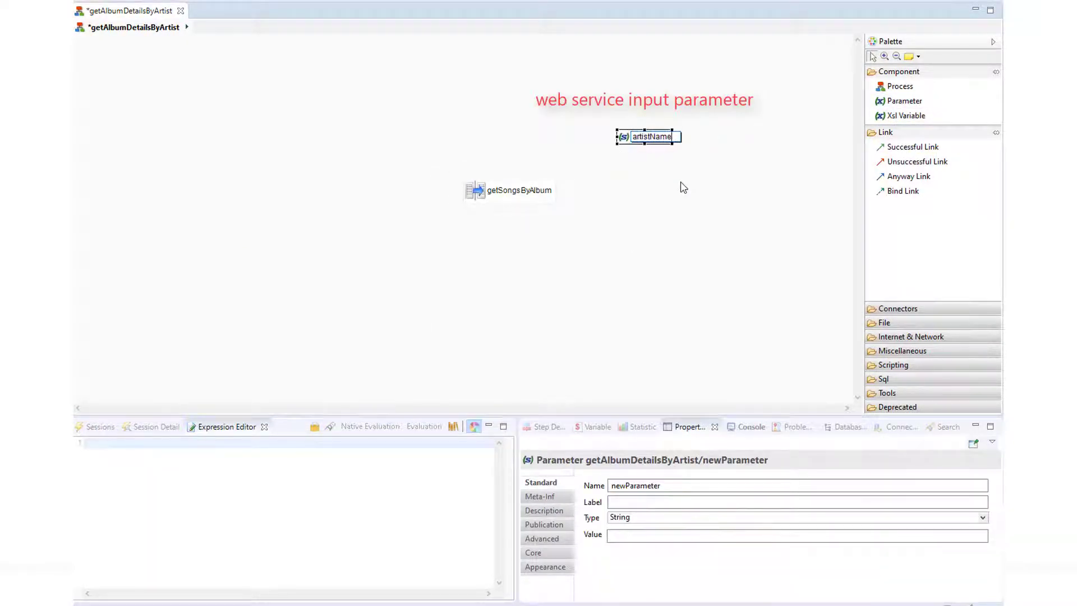
key("Return")
left_click(558, 526)
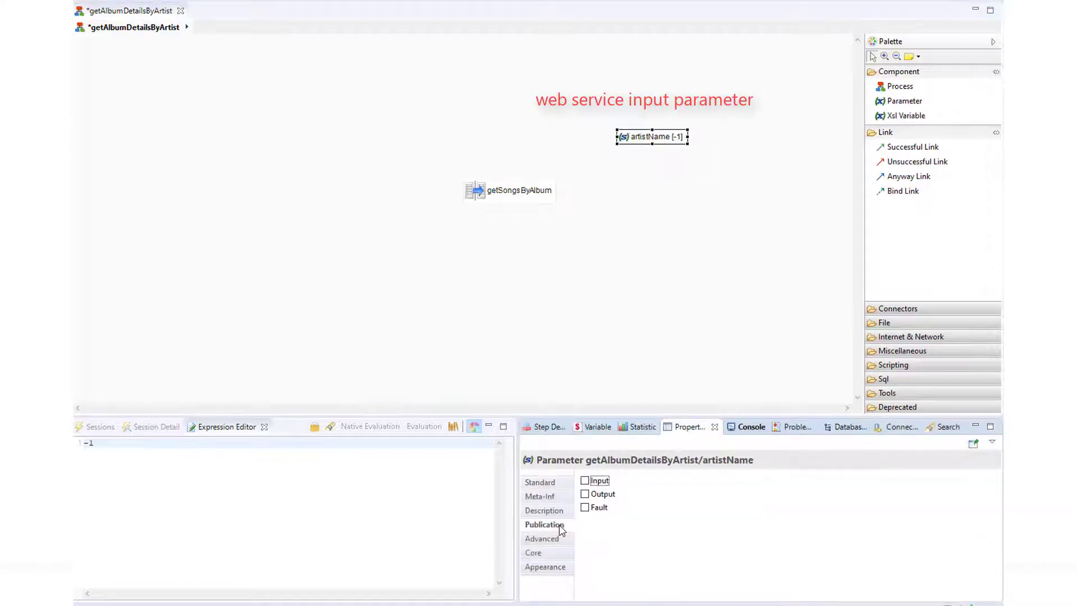
left_click(584, 481)
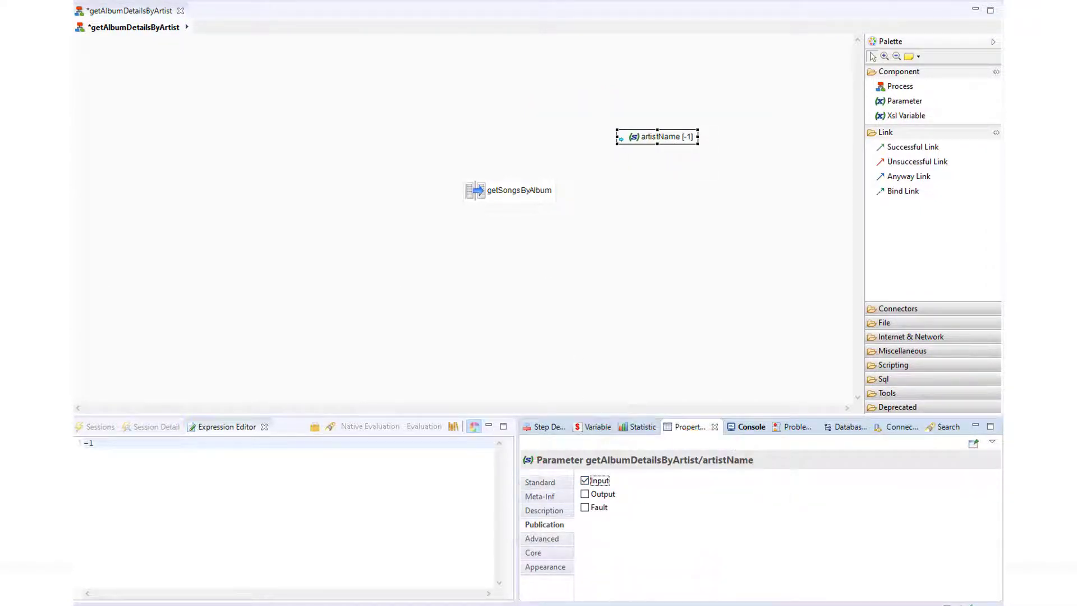
Add the songs metadata to the process, publish it as Output and save the process.
mouse_move(76, 233)
left_mouse_down()
mouse_move(645, 220)
mouse_move(633, 178)
mouse_move(642, 162)
left_mouse_up()
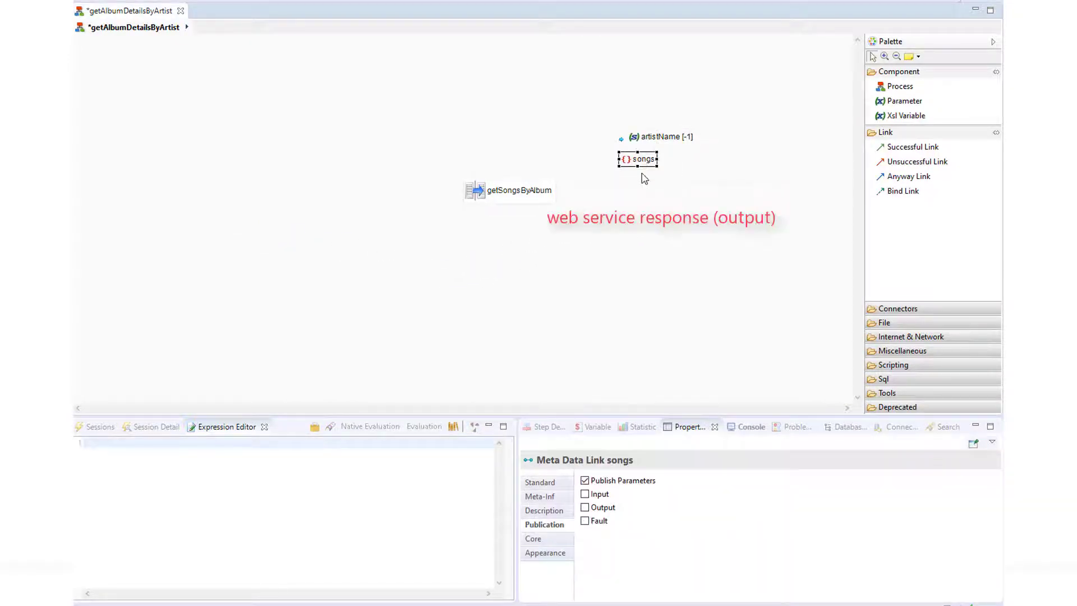
left_click(585, 508)
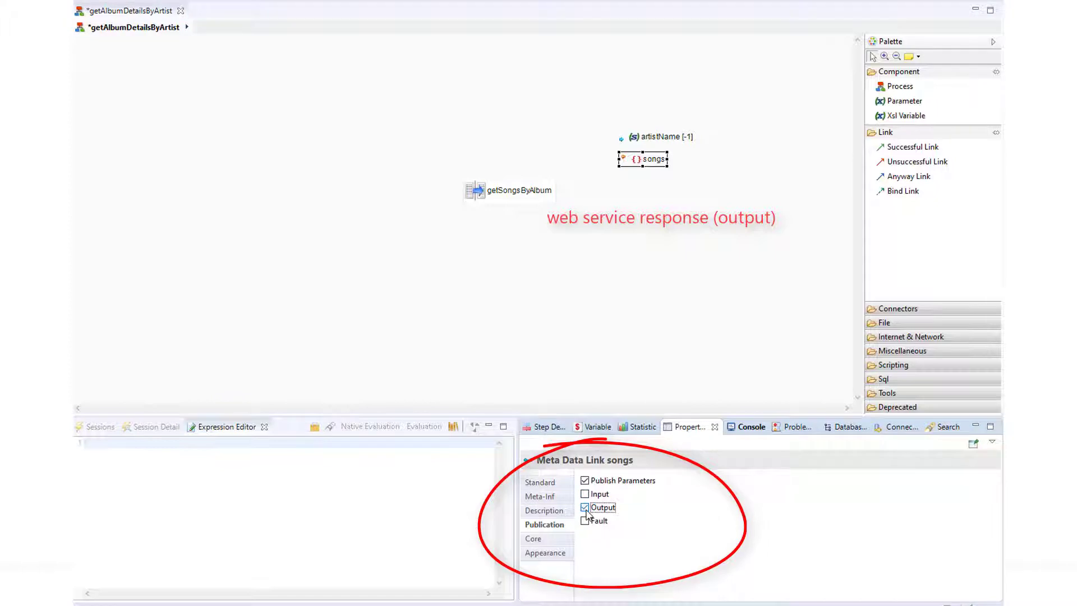
left_click(365, 132)
key("ctrl+s")
Publish the getAlbumDetailsByArtist process as a web service.
right_click(352, 127)
mouse_move(406, 180)
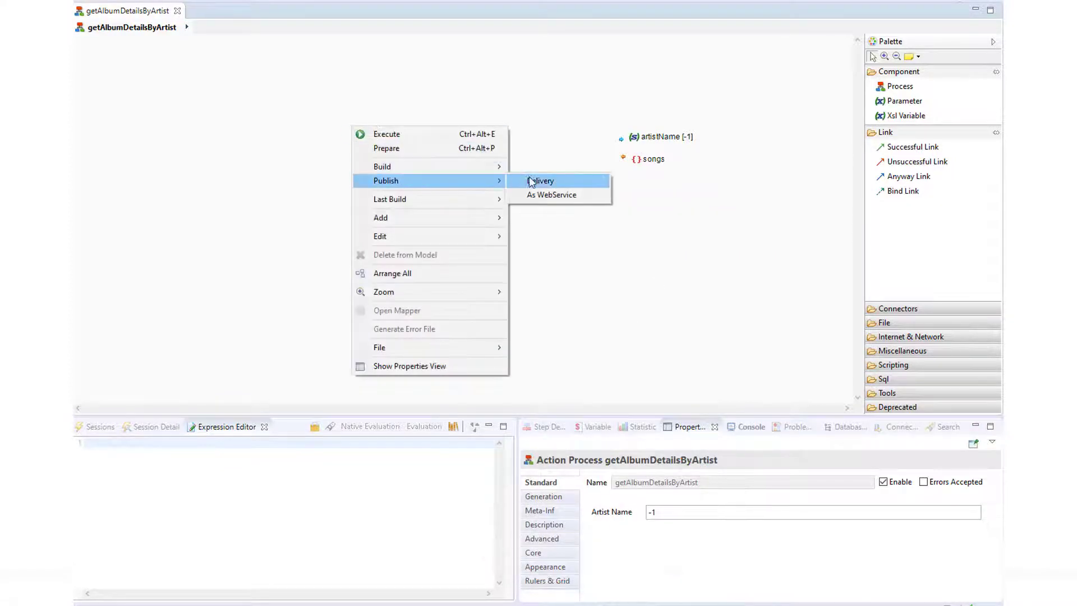
left_click(542, 195)
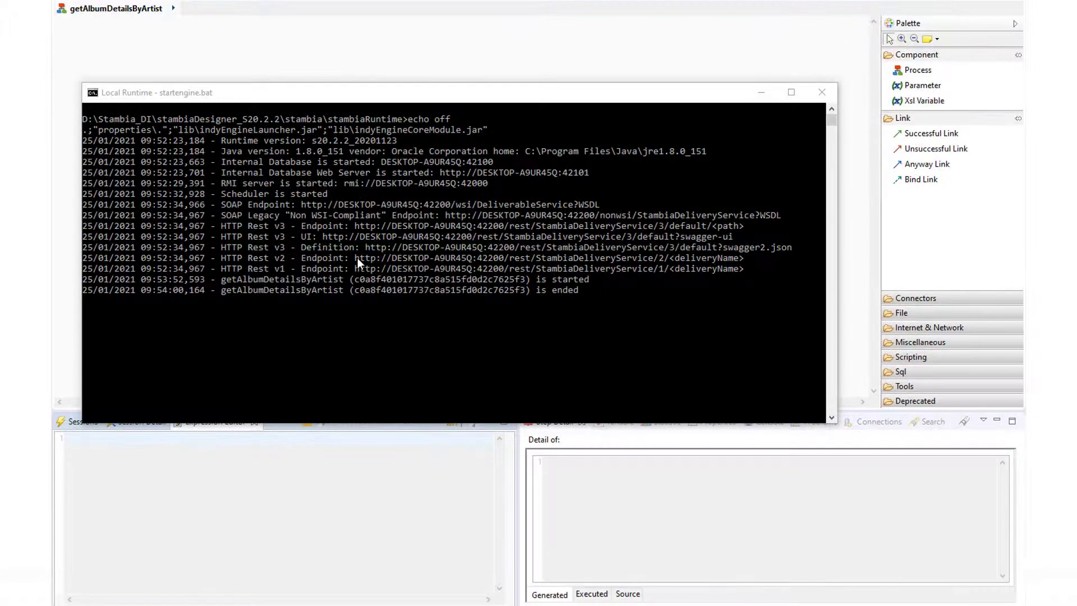
Copy the HTTP Rest v2 endpoint URL, including the <deliveryName> placeholder, from the Local Runtime console.
left_click(359, 257)
left_click_drag(355, 257, 573, 255)
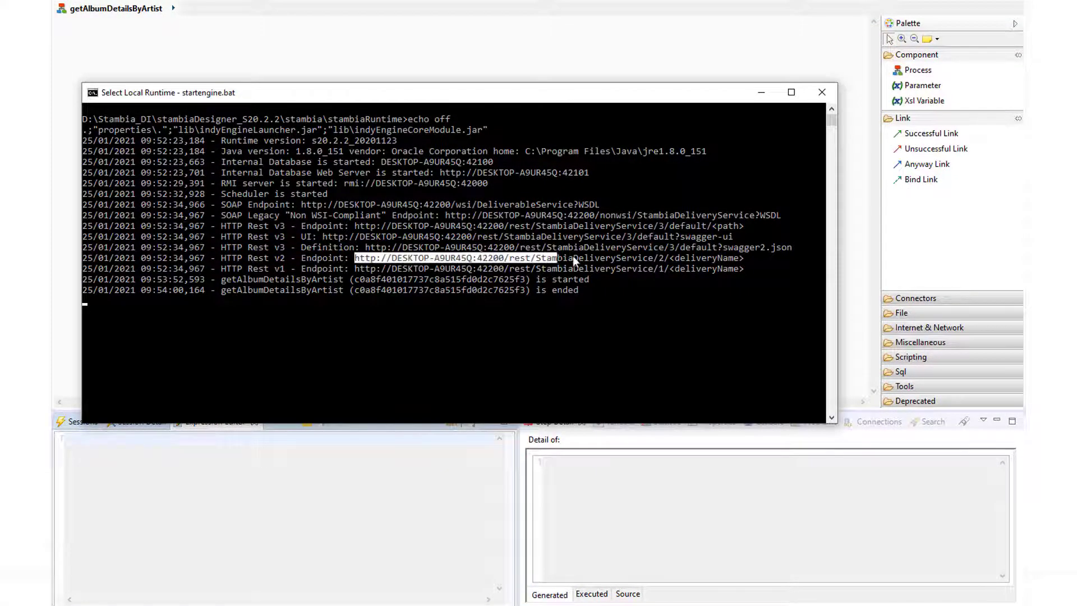
left_click_drag(666, 257, 745, 260)
key("ctrl+c")
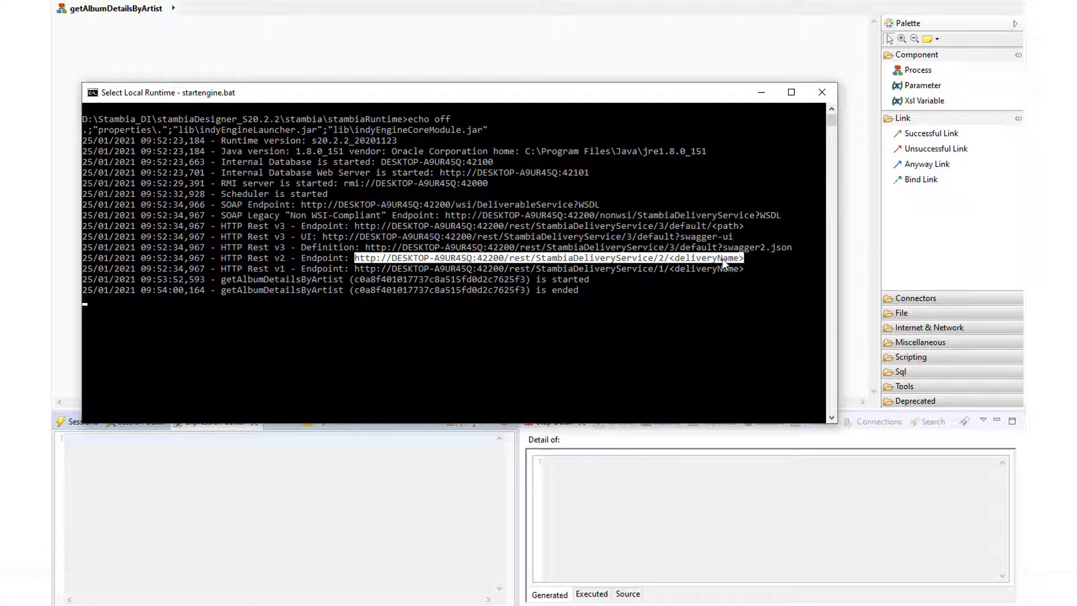
right_click(722, 259)
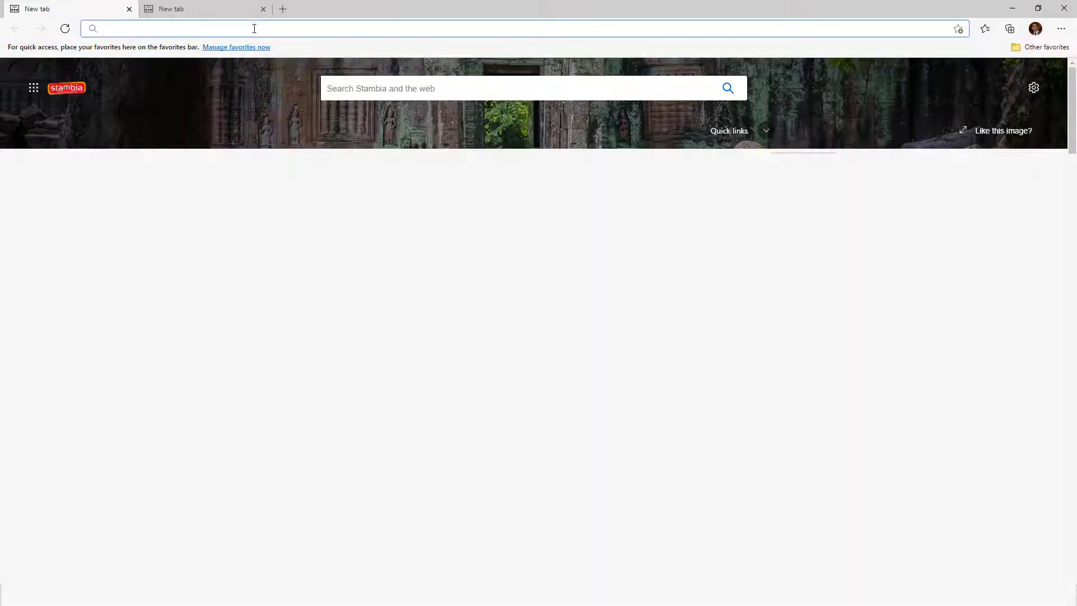
In the browser, call the copied endpoint with <deliveryName> replaced by getAlbumDetailsByArtist?artistName=Pink Floyd.
key("ctrl+v")
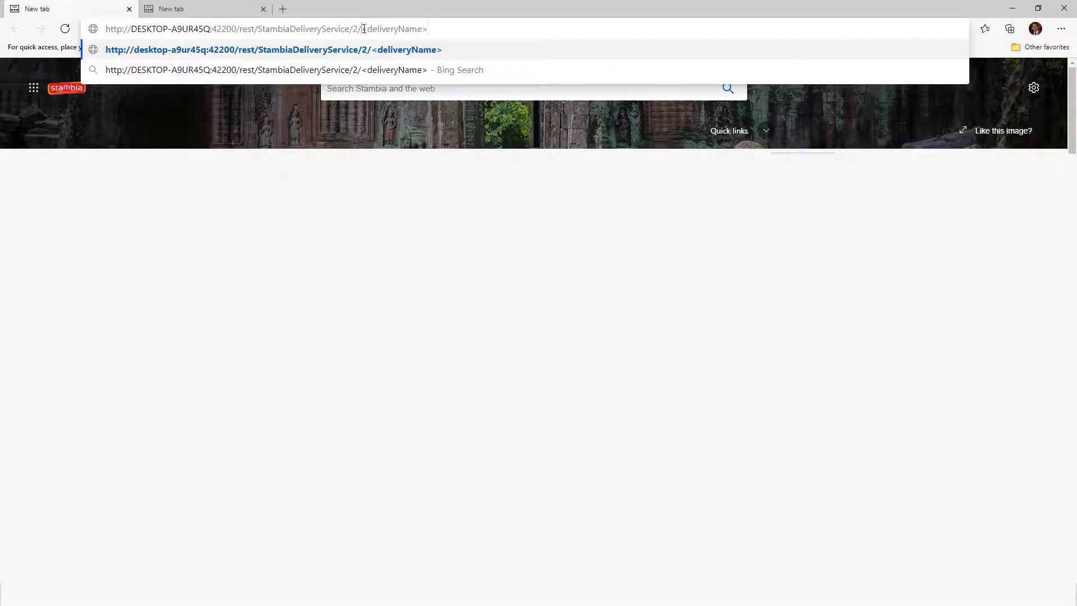
left_click_drag(362, 29, 435, 26)
type("getAlbum")
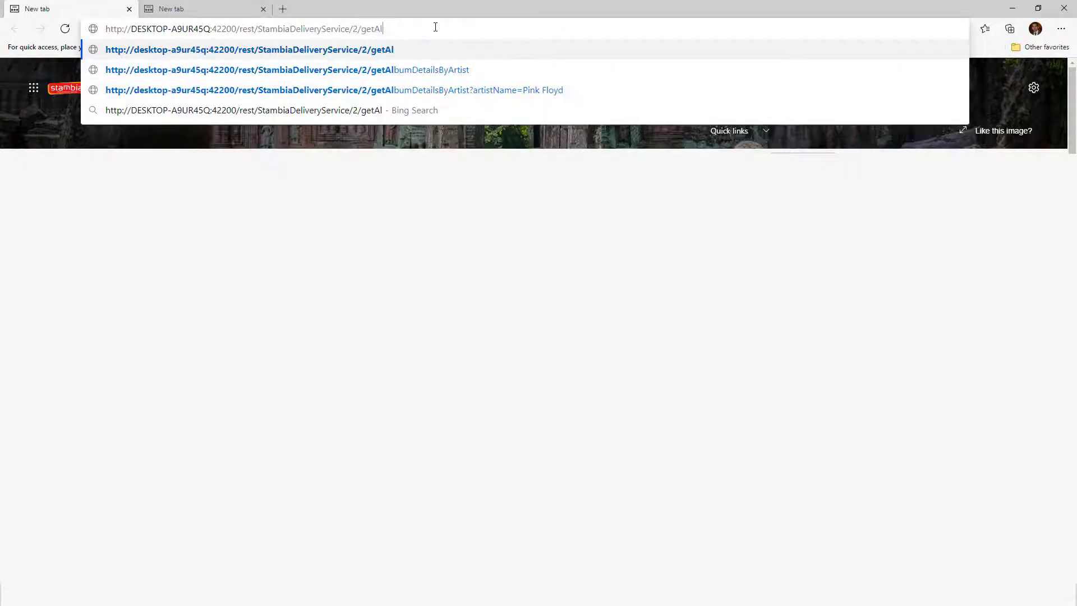
key("Down")
key("Down")
key("Return")
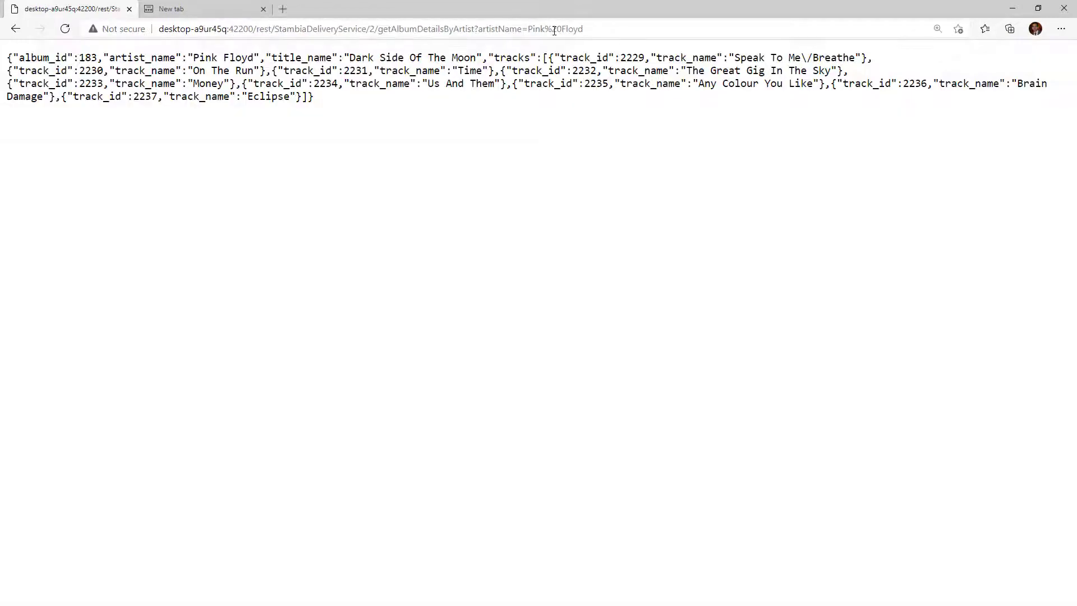
Check the album title in the returned JSON response.
left_click_drag(351, 58, 476, 58)
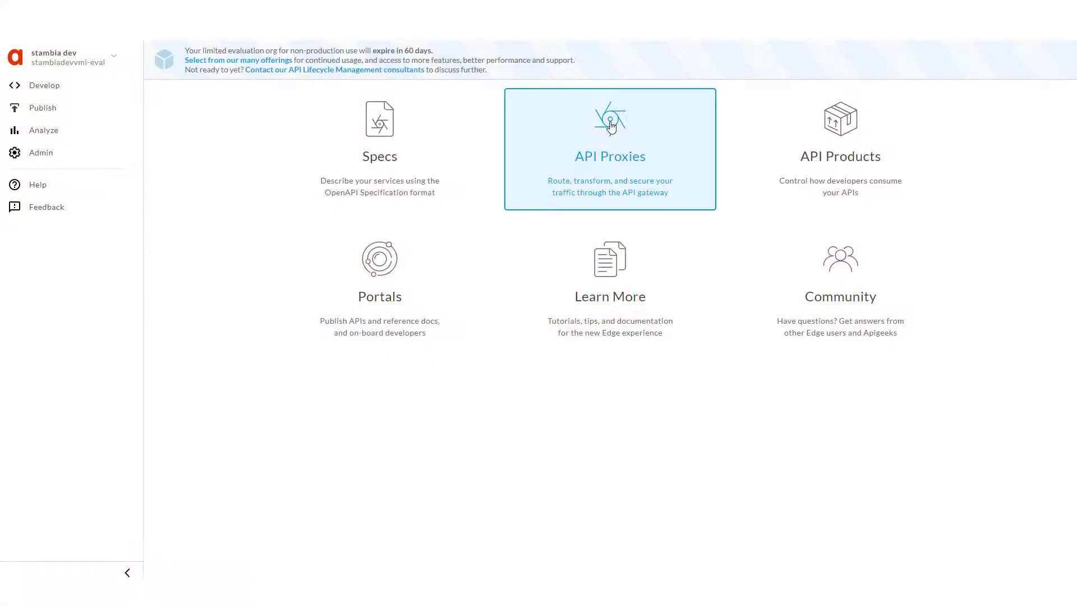
In Apigee, start a reverse proxy named getalbumdetails with the description "Album Details by Artist / Band Name".
left_click(609, 121)
left_click(1034, 56)
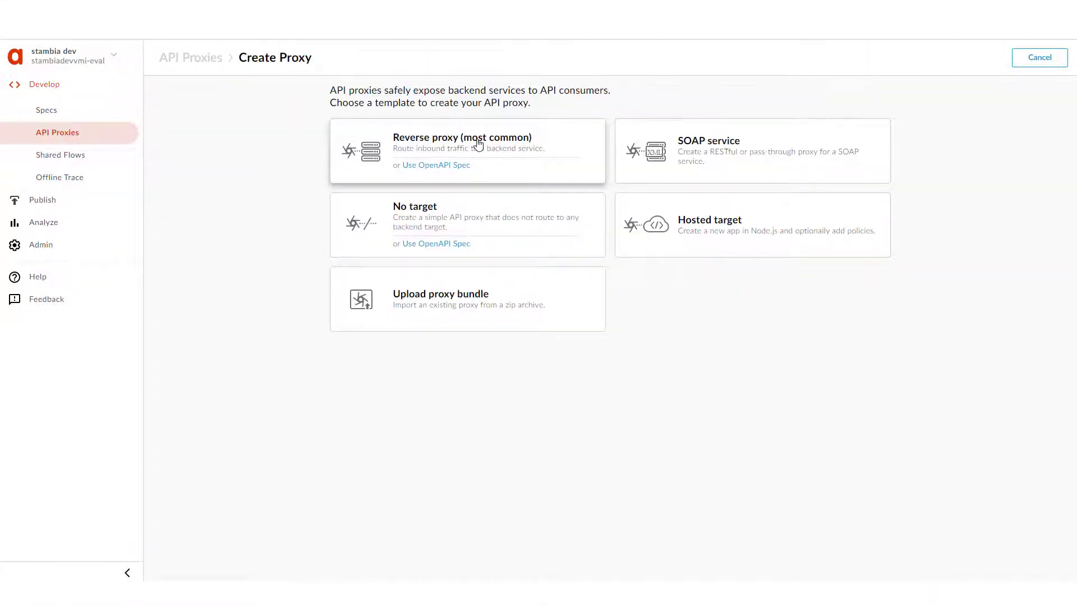
left_click(477, 145)
type("getalbu")
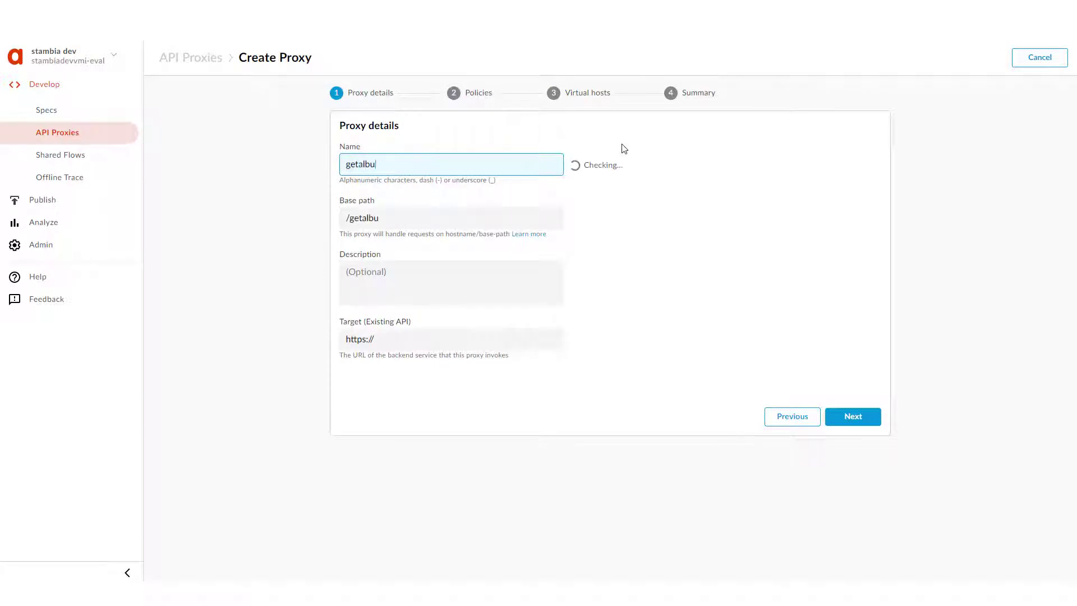
type("mdetails")
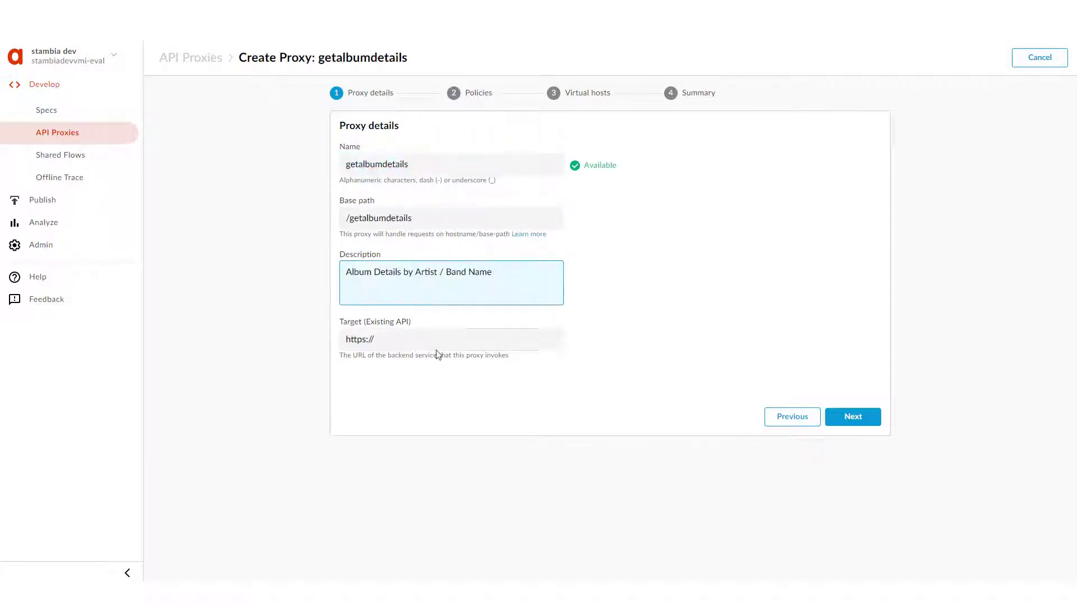
left_click(408, 338)
key("ctrl+a")
key("BackSpace")
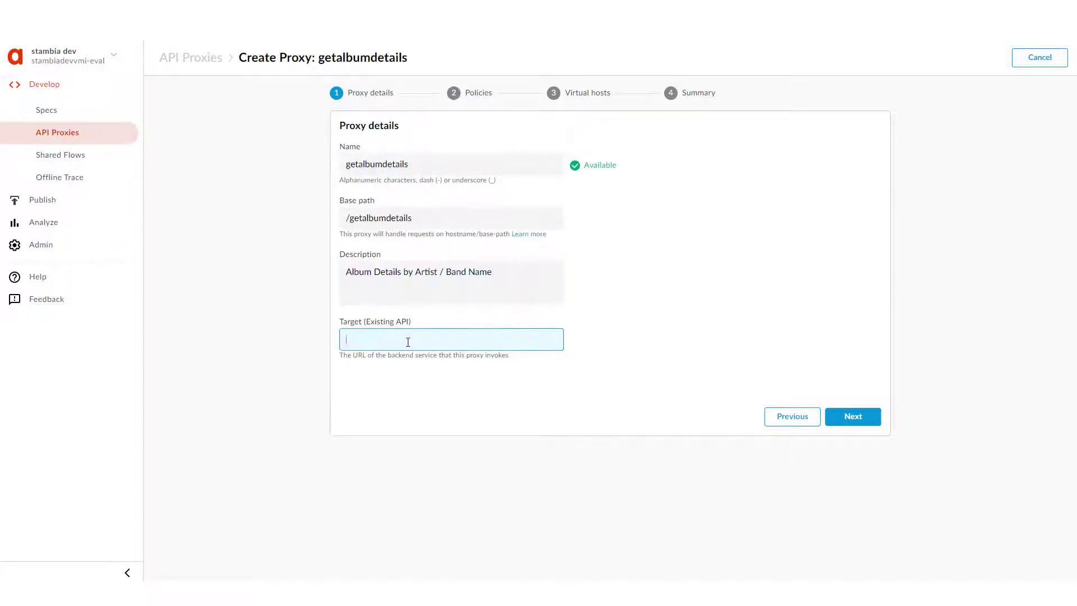
key("ctrl+v")
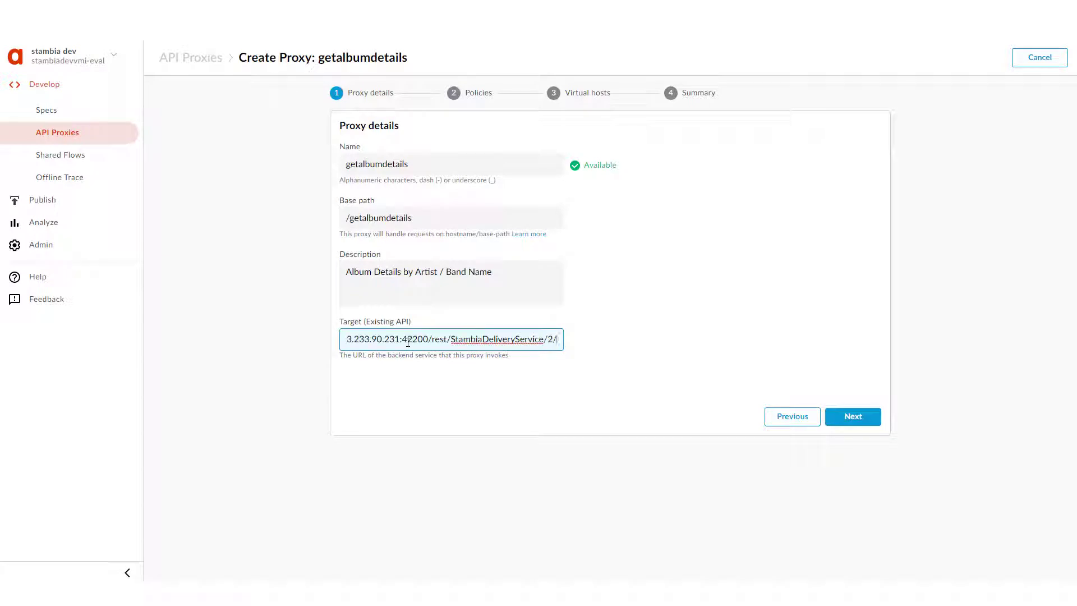
type("getAlbumD")
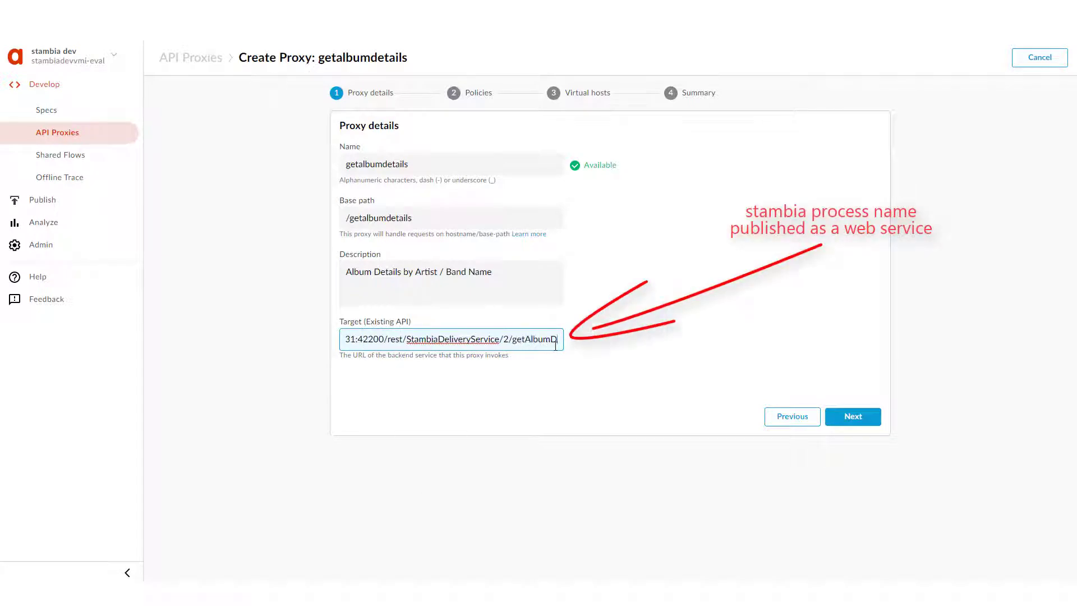
type("etailsByArtist")
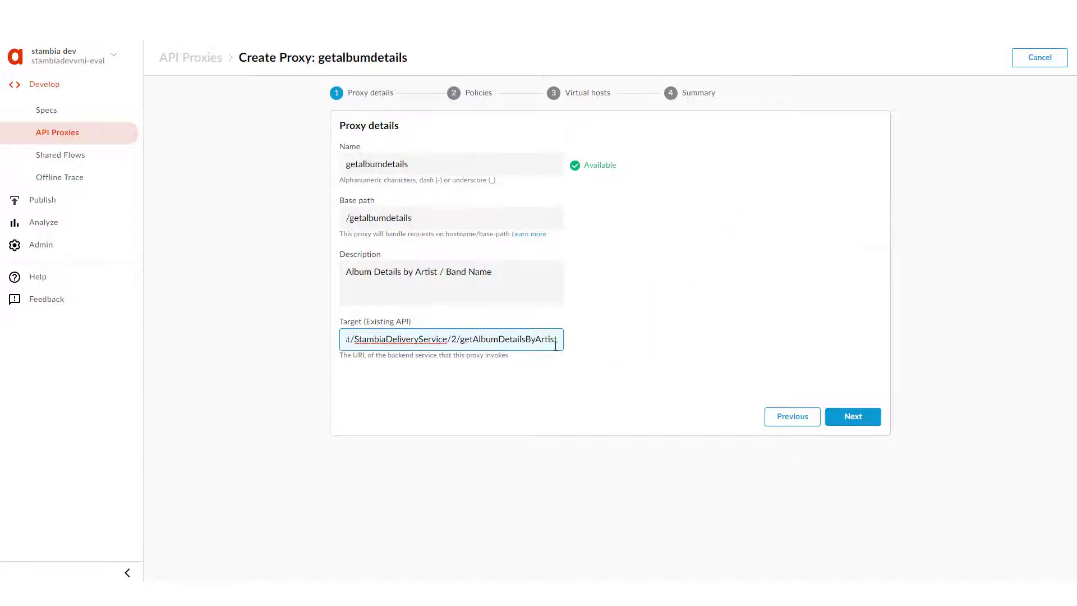
left_click(851, 416)
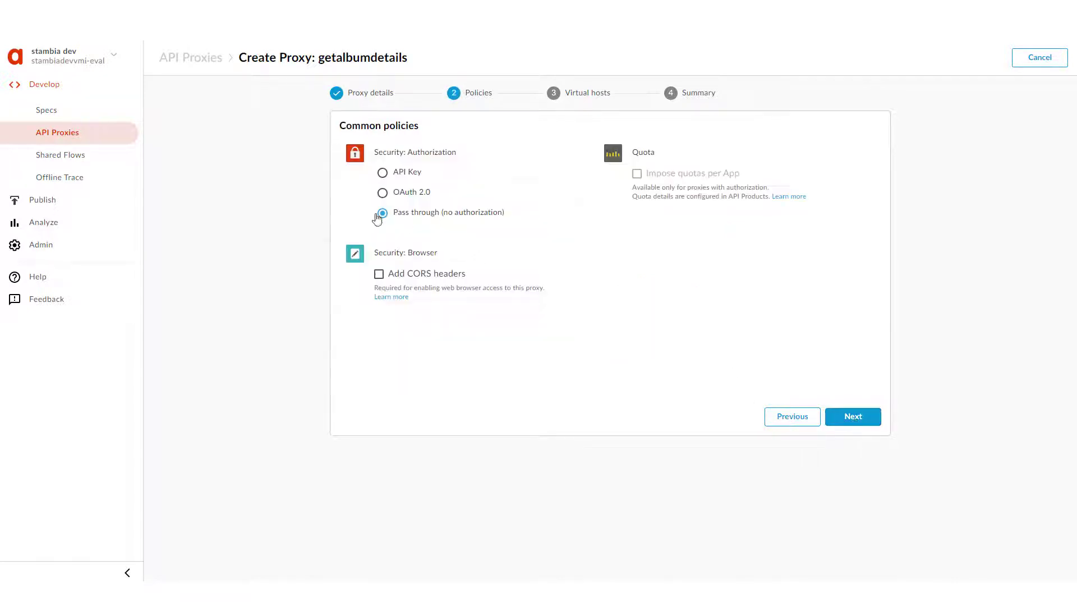
Keep pass-through authorization, include the default virtual host, and create the proxy with deployment to the test environment.
left_click(850, 416)
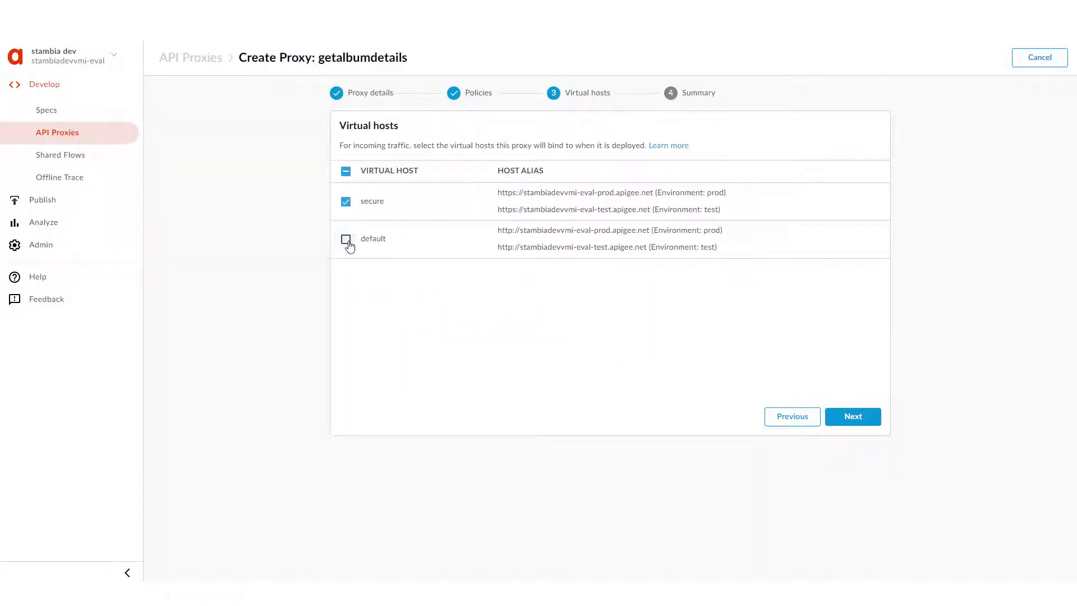
left_click(346, 239)
left_click(848, 416)
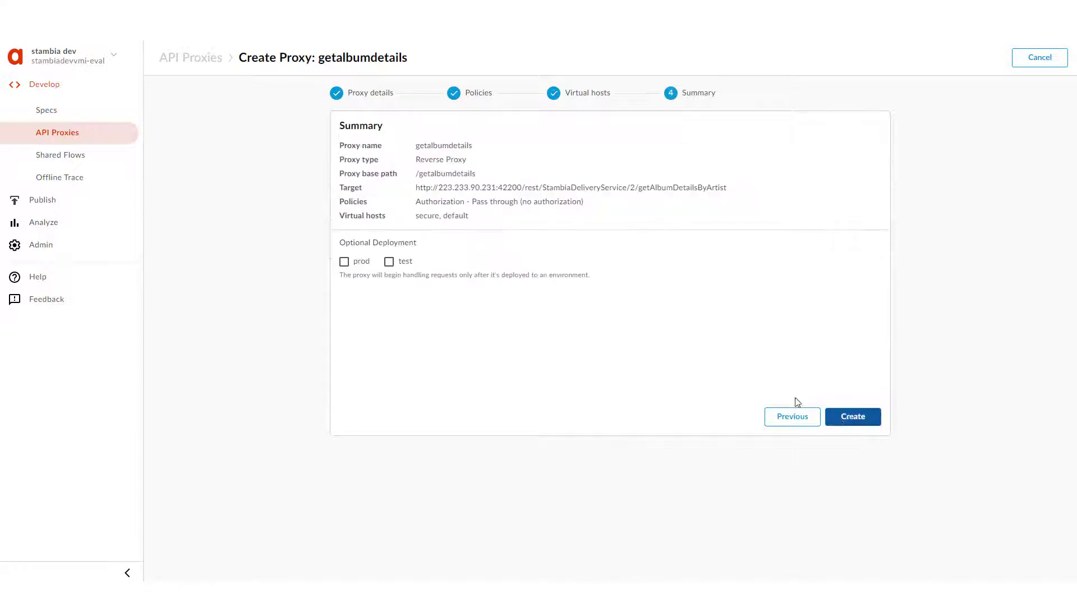
left_click(389, 262)
left_click(831, 423)
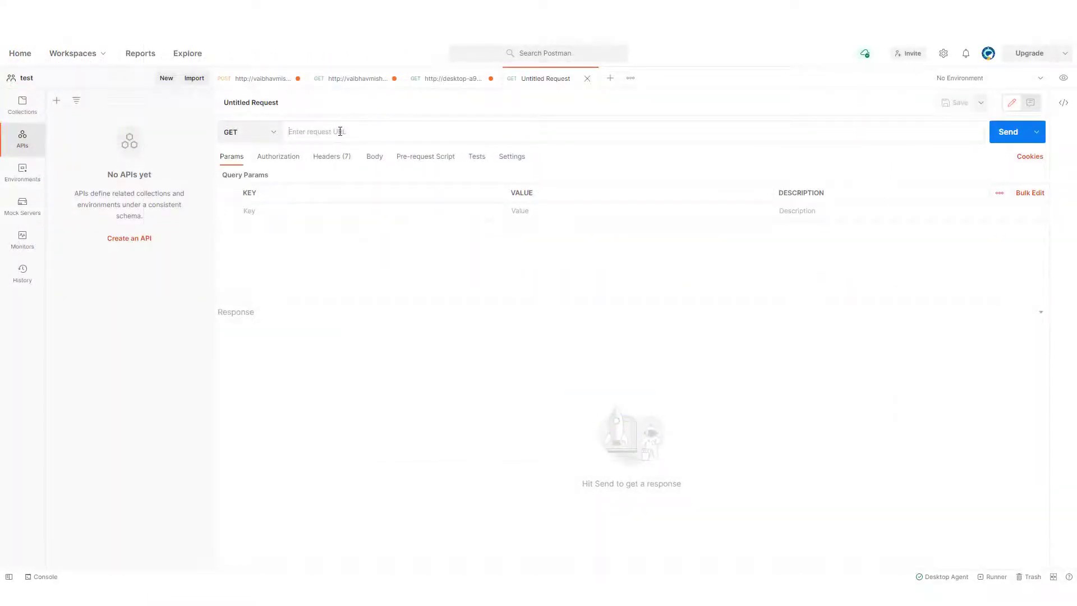
type("http://stambiadevvmi-eval-test.apigee.net/getalbumdetails")
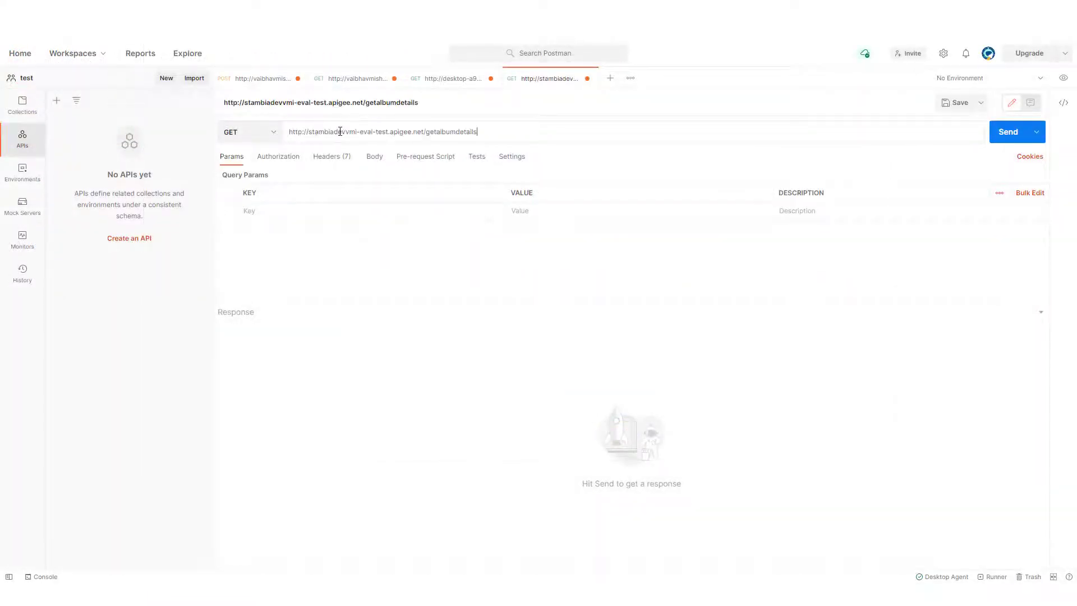
left_click(280, 212)
type("a")
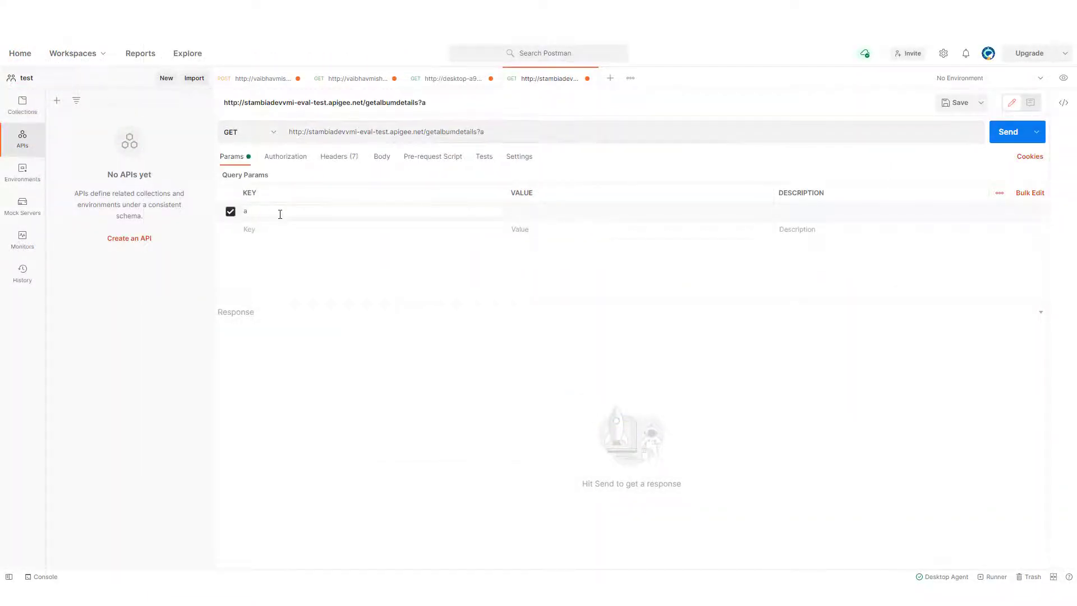
type("rtistName=Pink Floyd")
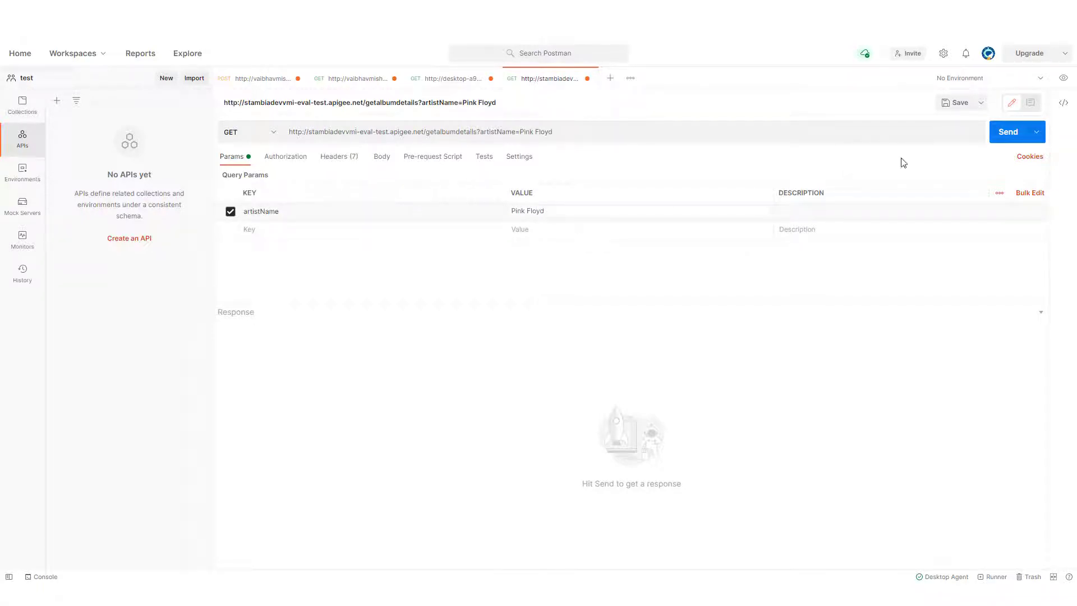
left_click(1002, 138)
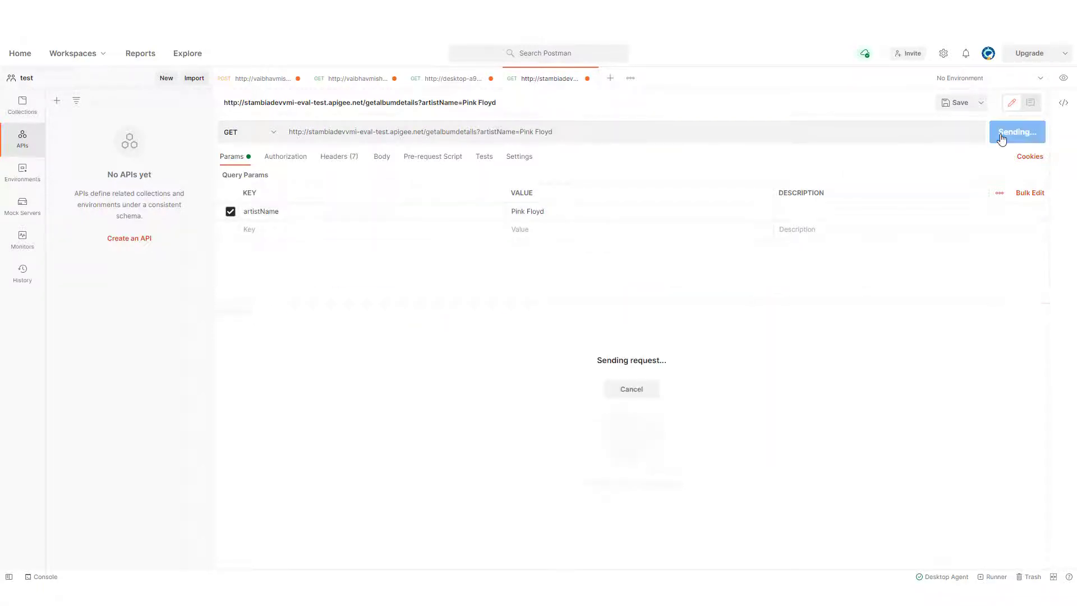
left_click_drag(654, 306, 654, 253)
scroll(352, 333, "down", 1)
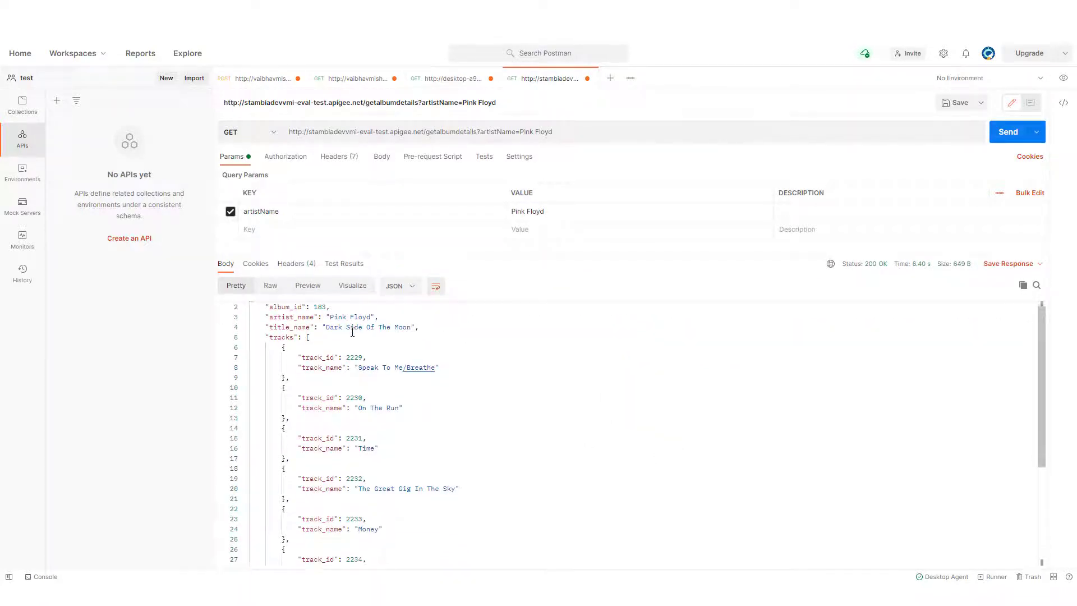
scroll(403, 397, "down", 8)
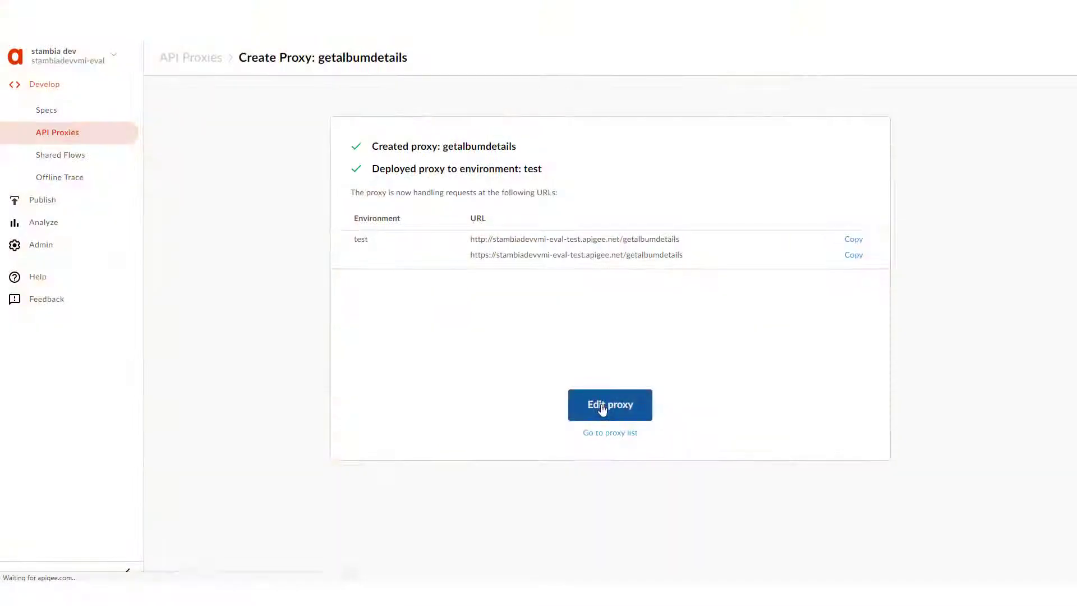
In Apigee, open the getalbumdetails proxy for development at the default proxy endpoint's PreFlow.
left_click(601, 409)
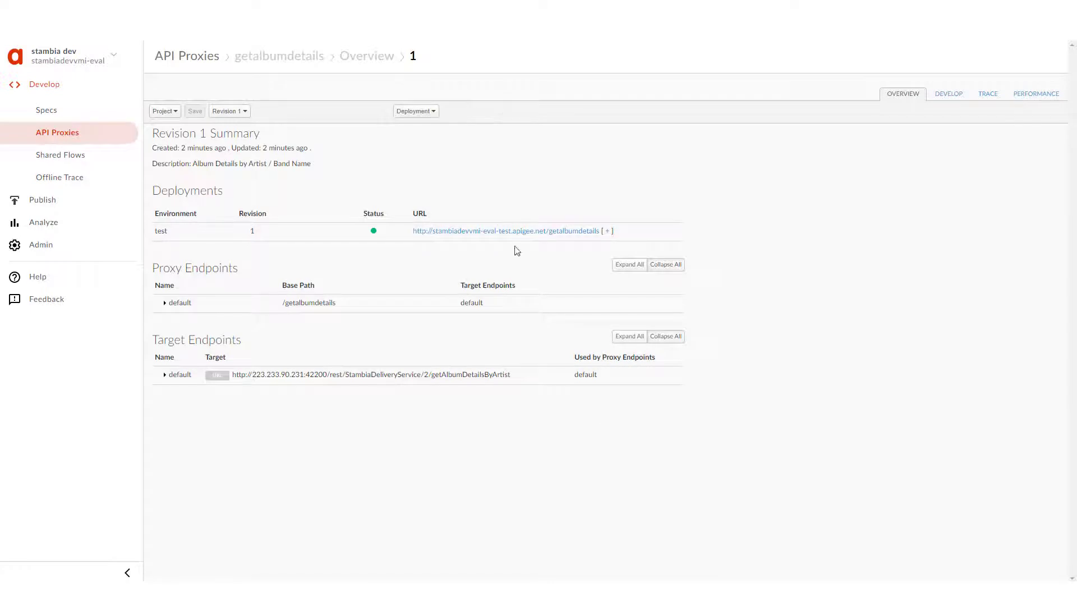
left_click(948, 93)
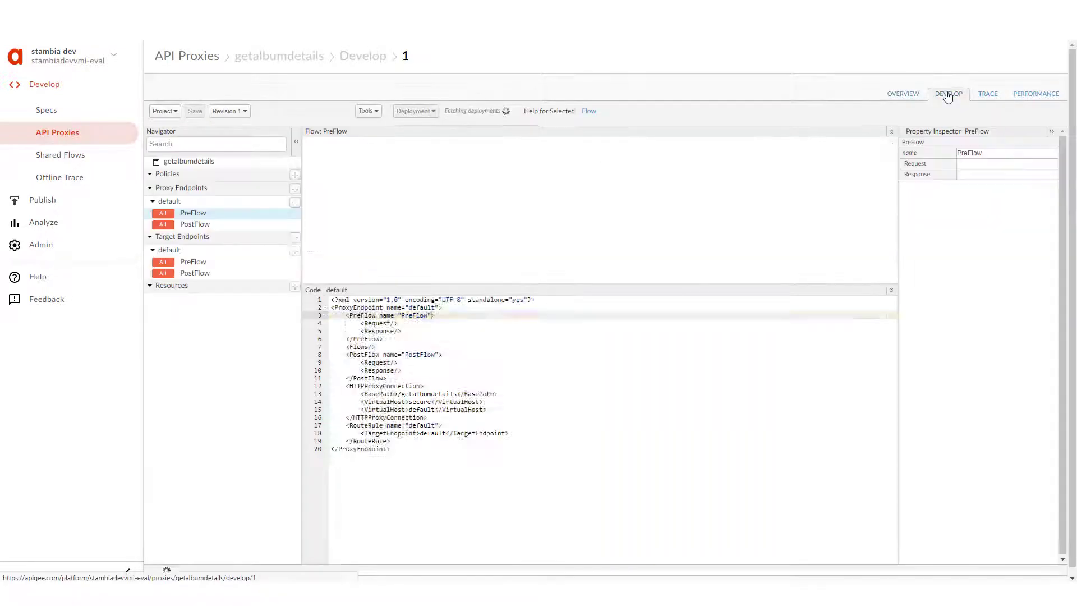
left_click(232, 217)
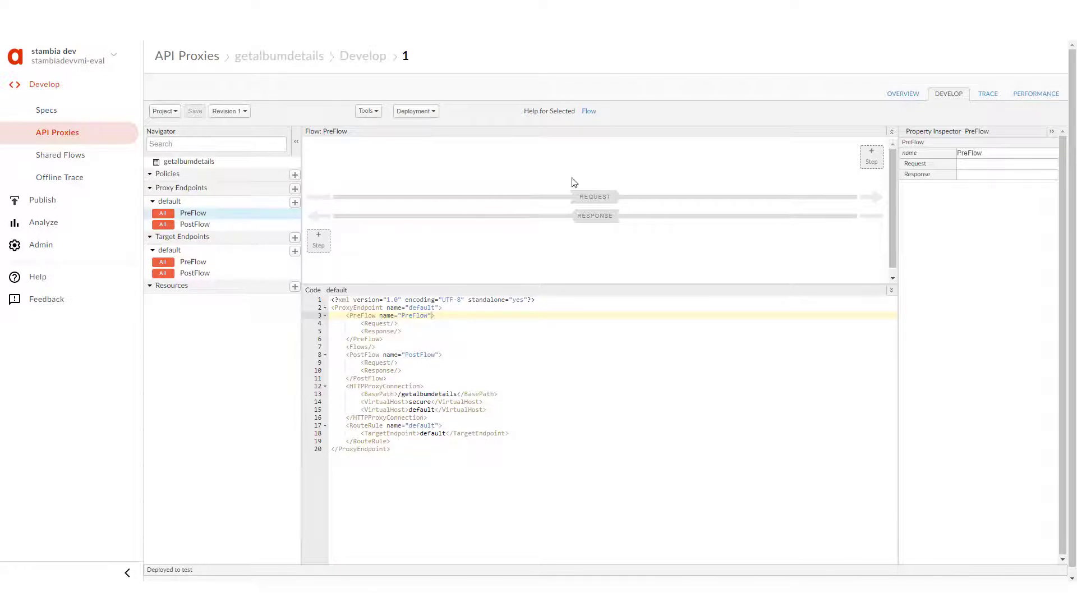
Add a new Quota policy step named Quota-1 to the PreFlow request.
left_click(872, 154)
scroll(403, 271, "down", 1)
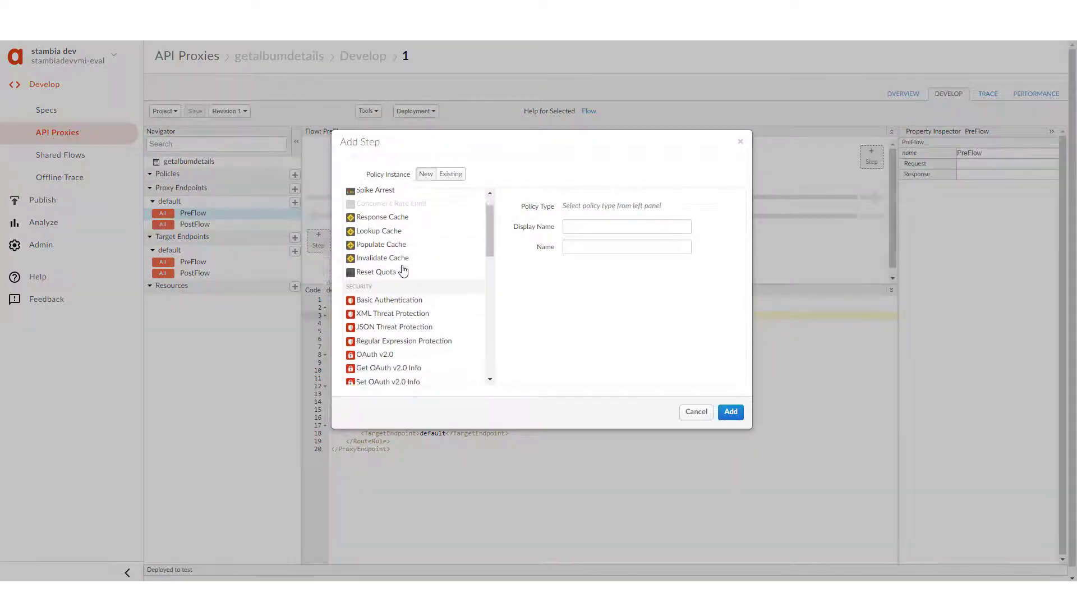
scroll(402, 271, "down", 10)
scroll(380, 234, "up", 12)
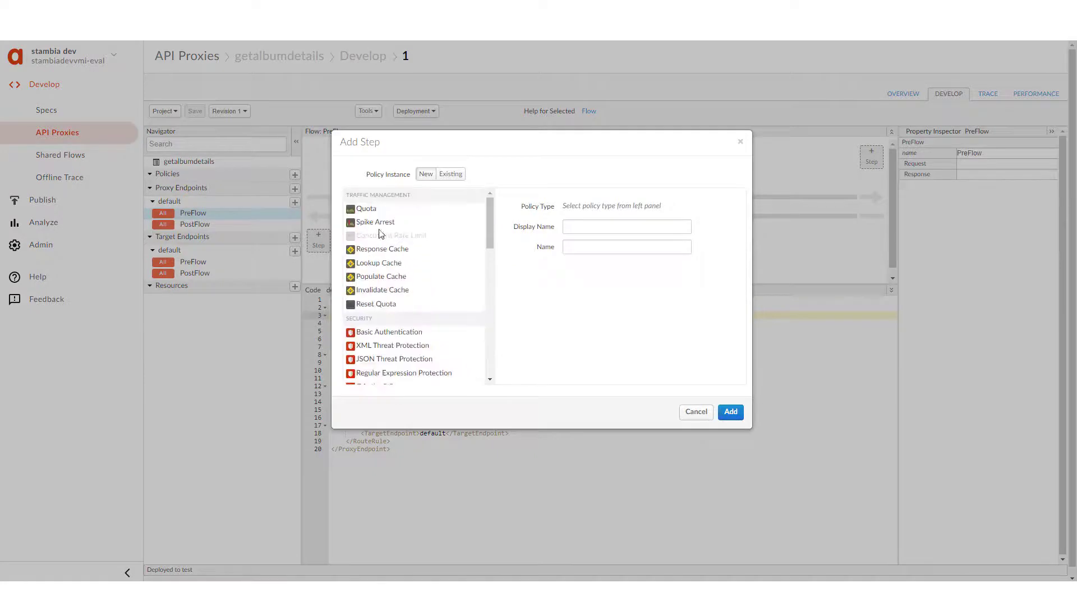
left_click(370, 212)
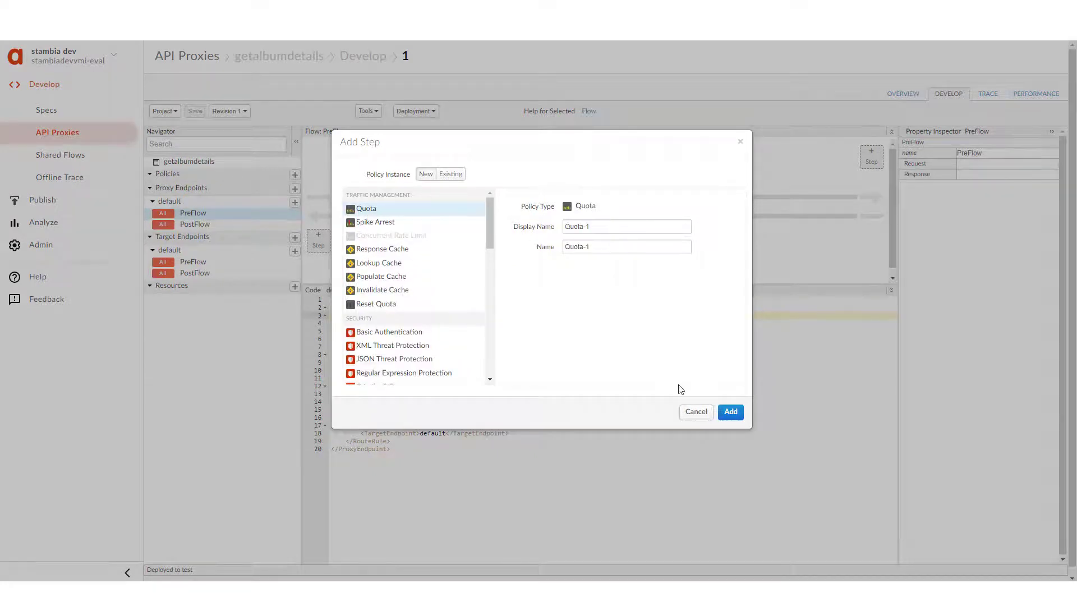
left_click(730, 411)
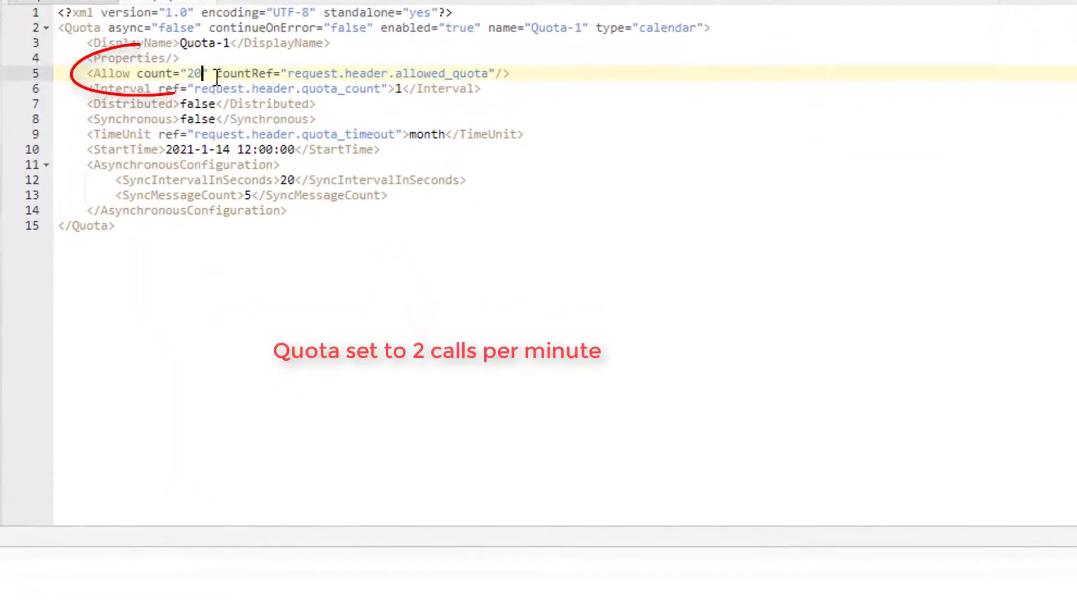
Set the Quota-1 policy's allowed count to 2 and its time unit to minute, and save the proxy.
key("BackSpace")
left_click(446, 134)
key("BackSpace")
key("BackSpace")
key("BackSpace")
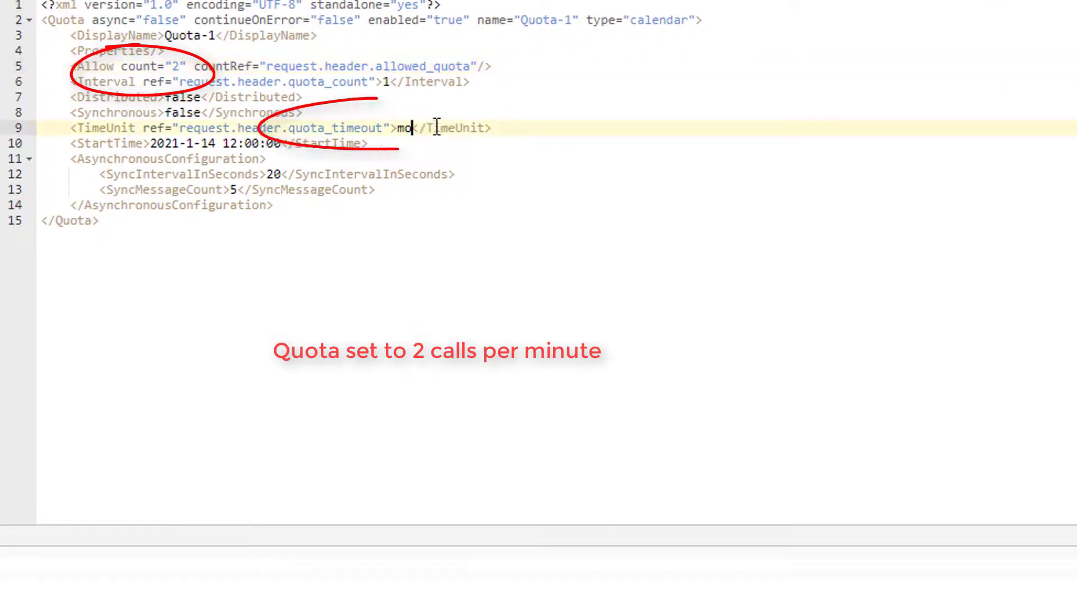
key("BackSpace")
type("inute")
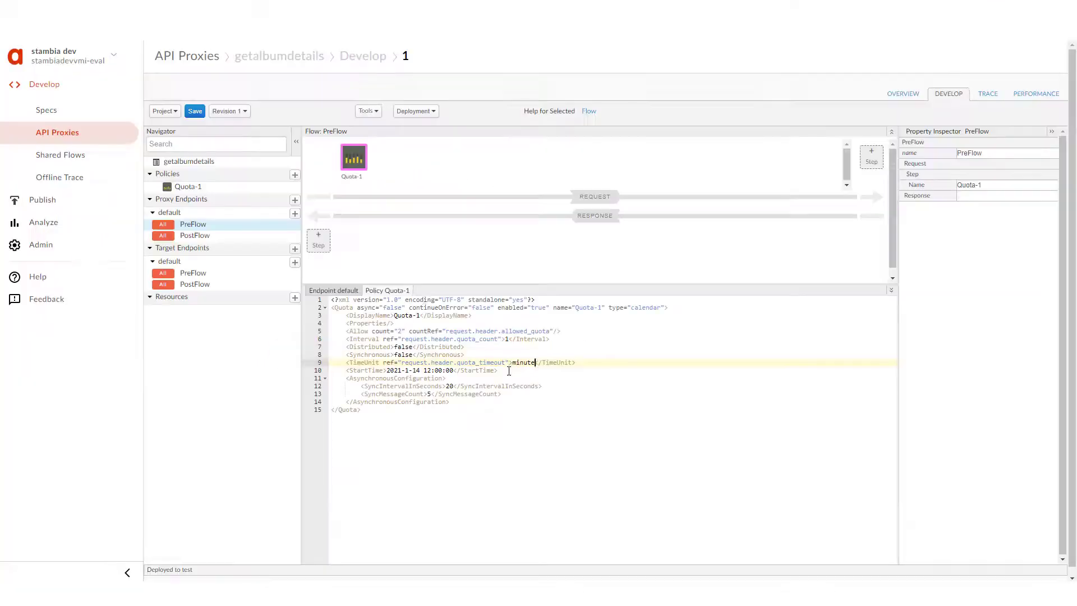
left_click(195, 112)
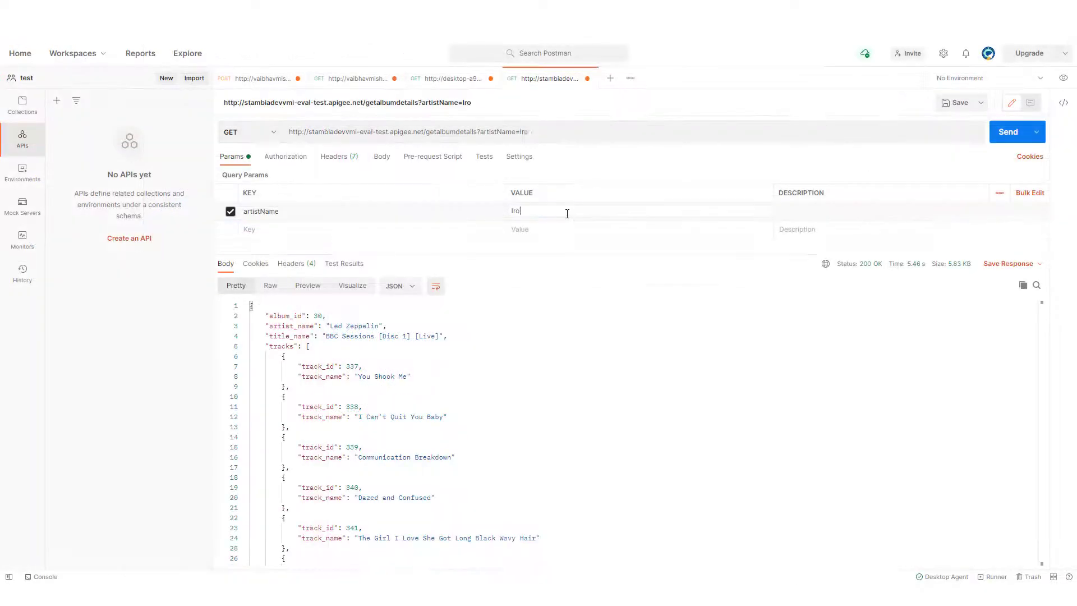
In Postman, set artistName to Iron Maiden, send the request three times to test the quota, and inspect the response's fault string.
type("Maiden")
left_click(1008, 132)
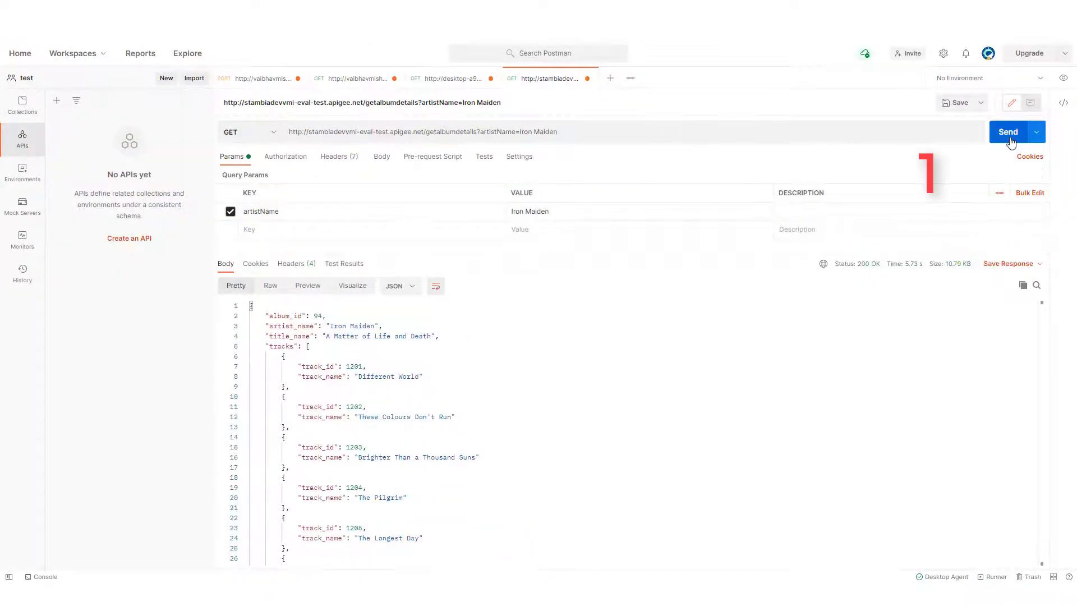
left_click(1008, 134)
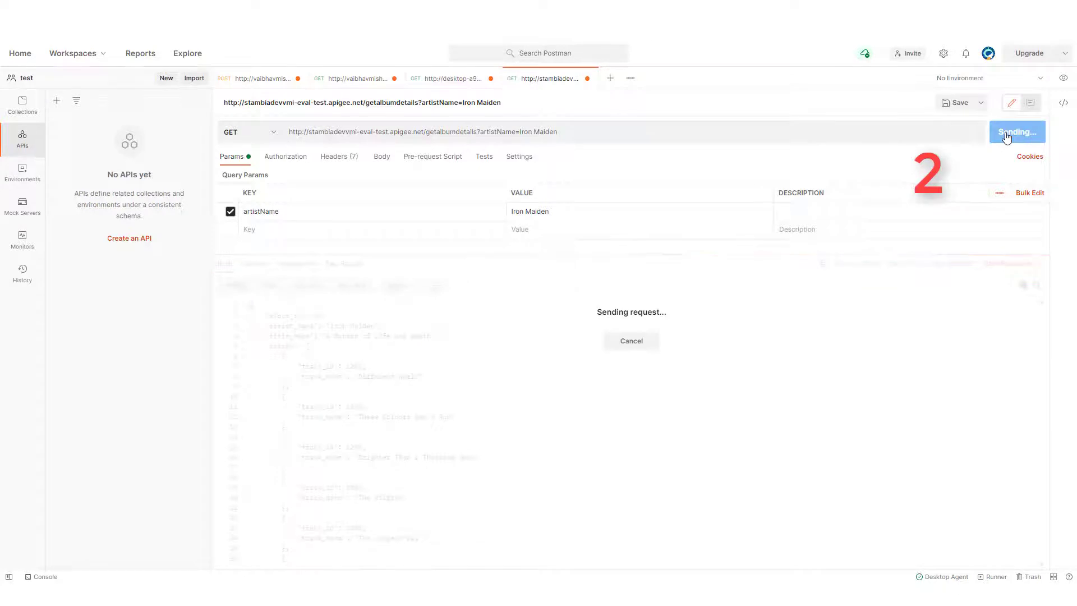
left_click(1006, 133)
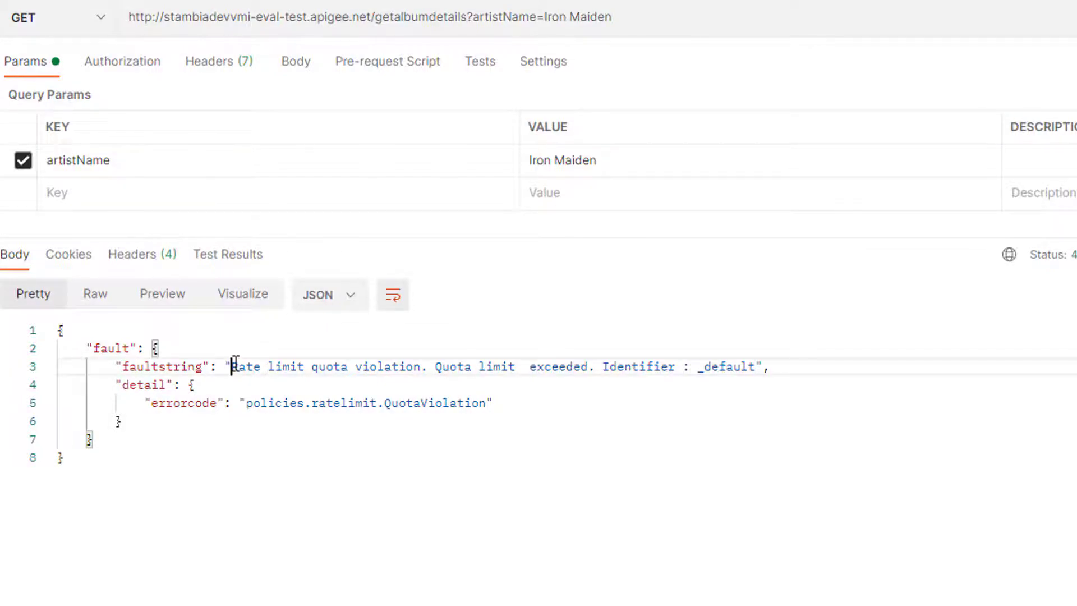
left_click_drag(232, 365, 439, 365)
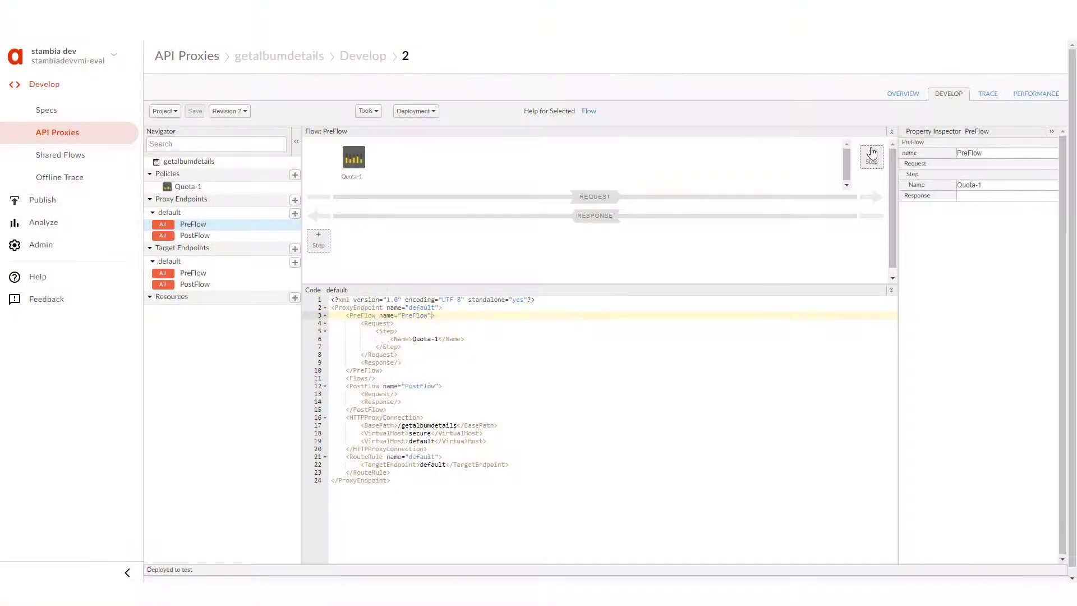
In Apigee, add a new Verify API Key policy step to the proxy's PreFlow request.
left_click(871, 157)
scroll(414, 343, "down", 5)
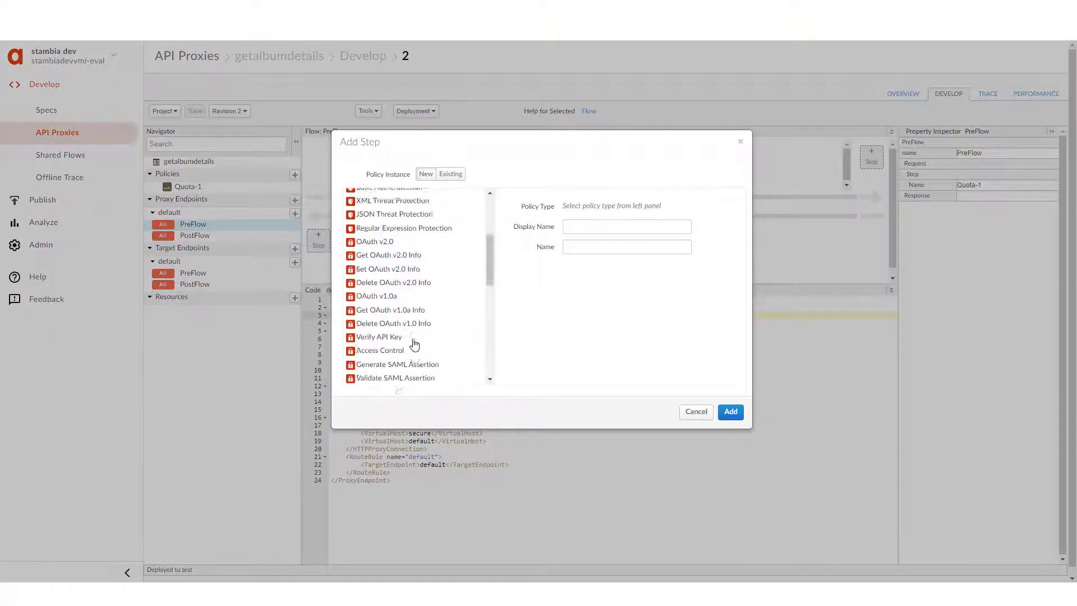
scroll(414, 344, "down", 1)
left_click(379, 324)
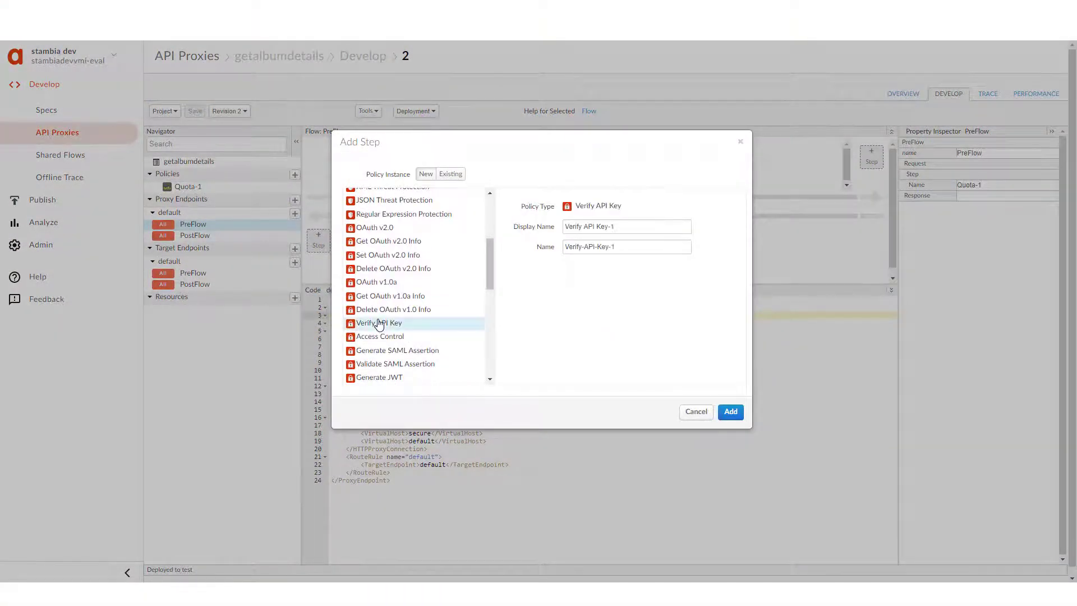
left_click(730, 412)
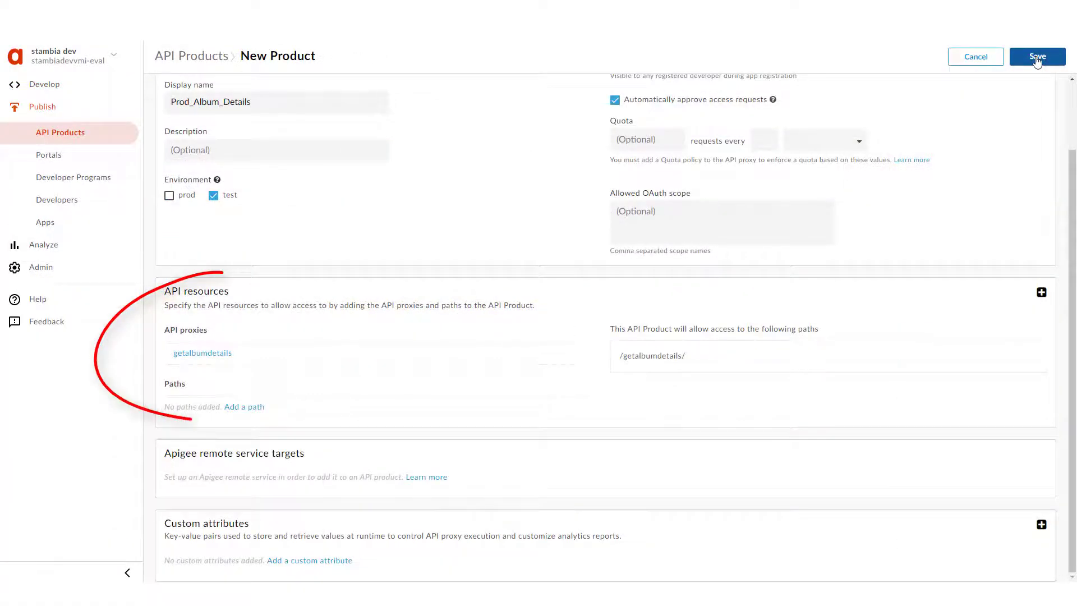
Save the Prod_Album_Details API product, and reveal and copy the API key in AlbumApp's credentials.
left_click(1037, 59)
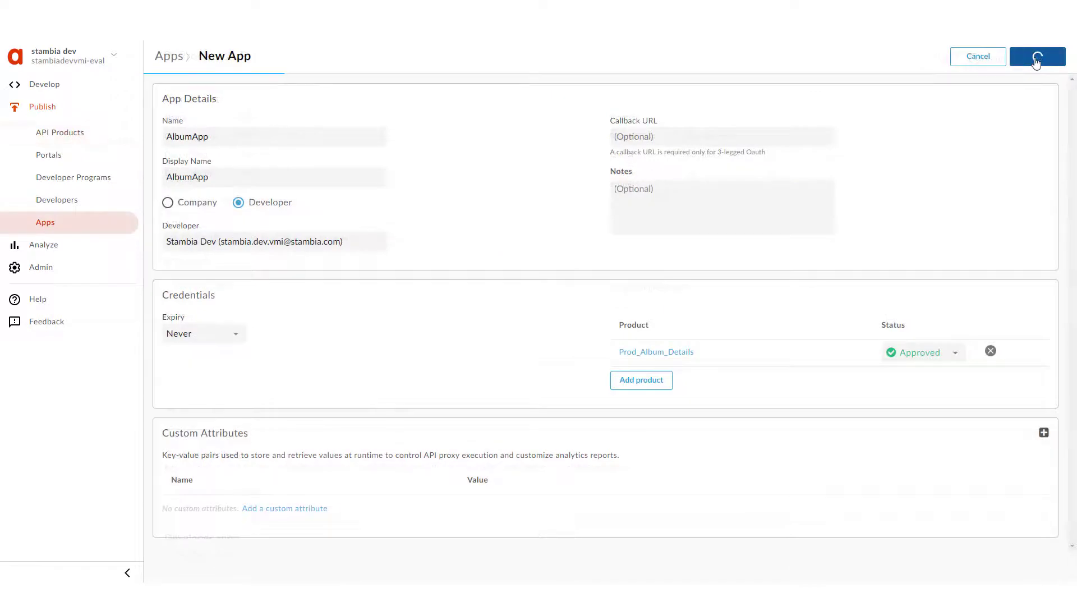
left_click(248, 274)
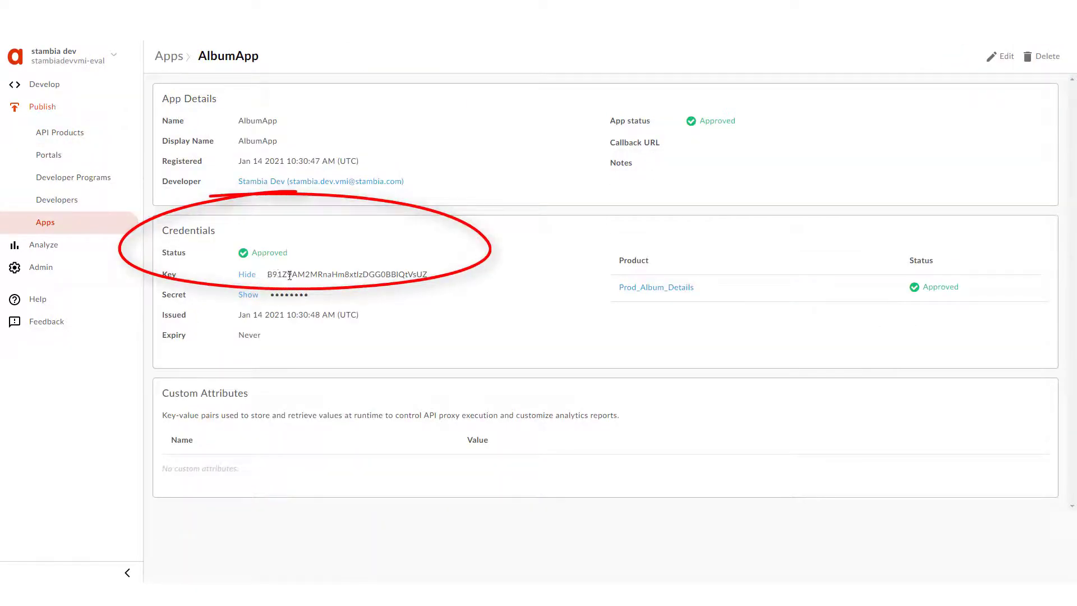
double_click(289, 274)
right_click(289, 275)
left_click(319, 286)
In Postman, send the Iron Maiden request without an API key, and resend it with the app's API key as the apikey parameter.
left_click(1005, 135)
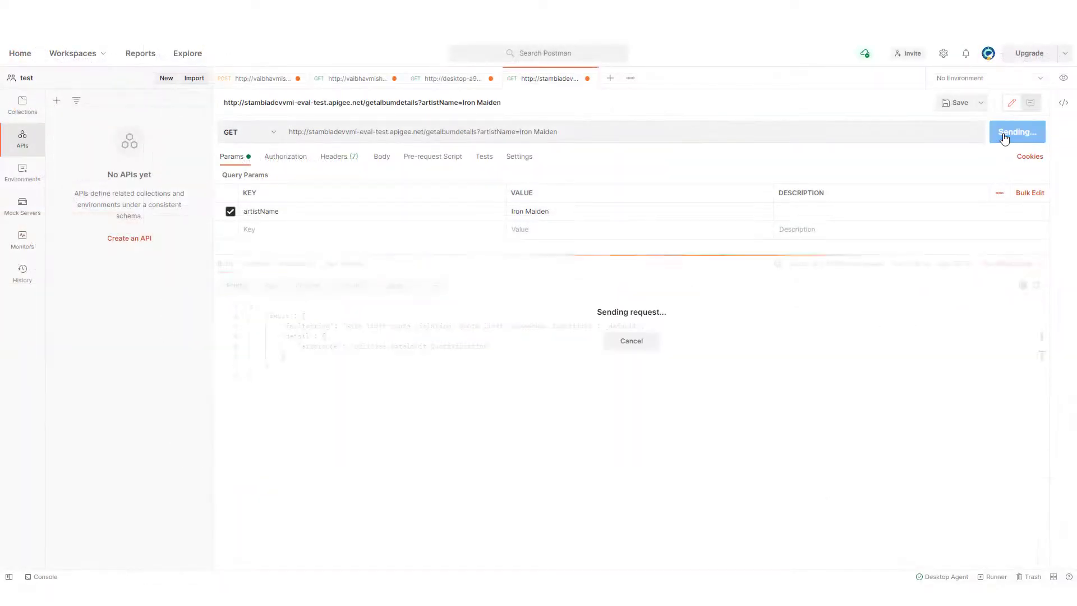
left_click_drag(345, 326, 516, 323)
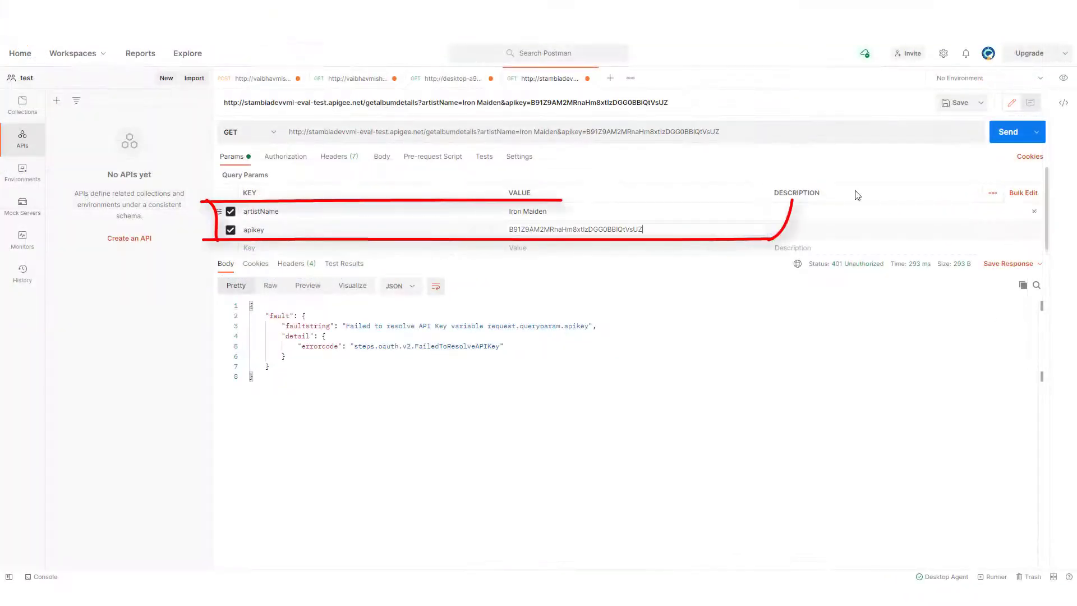
left_click(1001, 135)
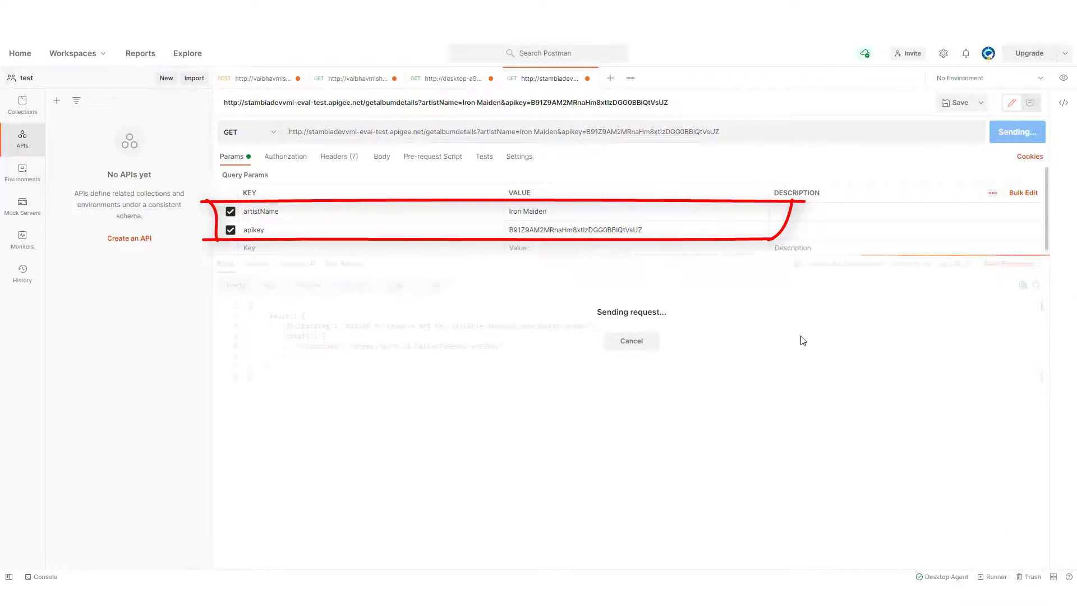
scroll(392, 360, "down", 10)
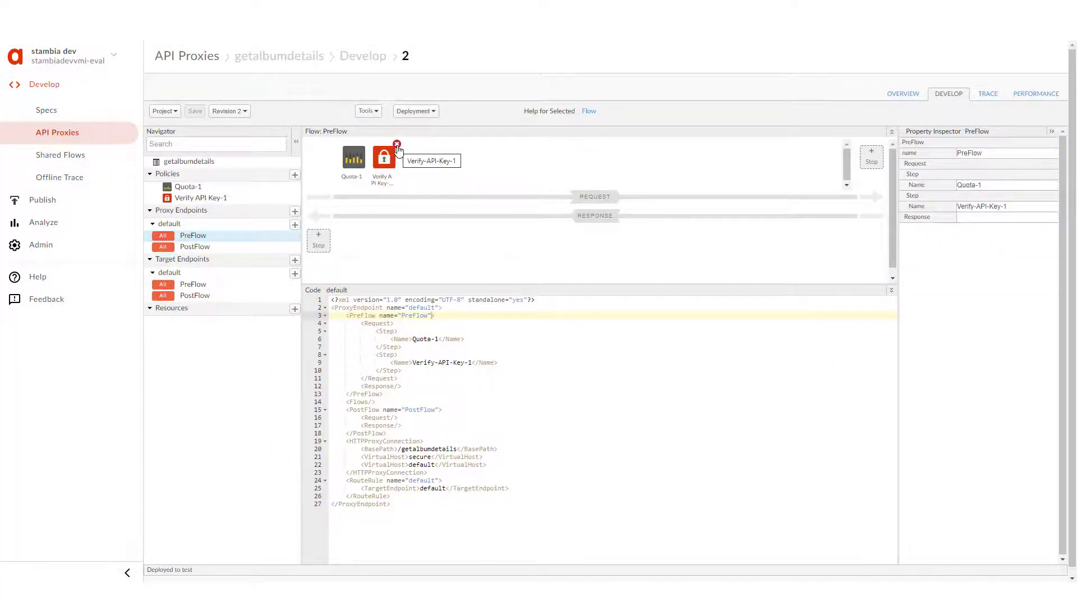
In Apigee, replace the PreFlow request's Verify API Key step with a new OAuth v2.0 policy step named OAuth VerifyAccessToken.
left_click(397, 145)
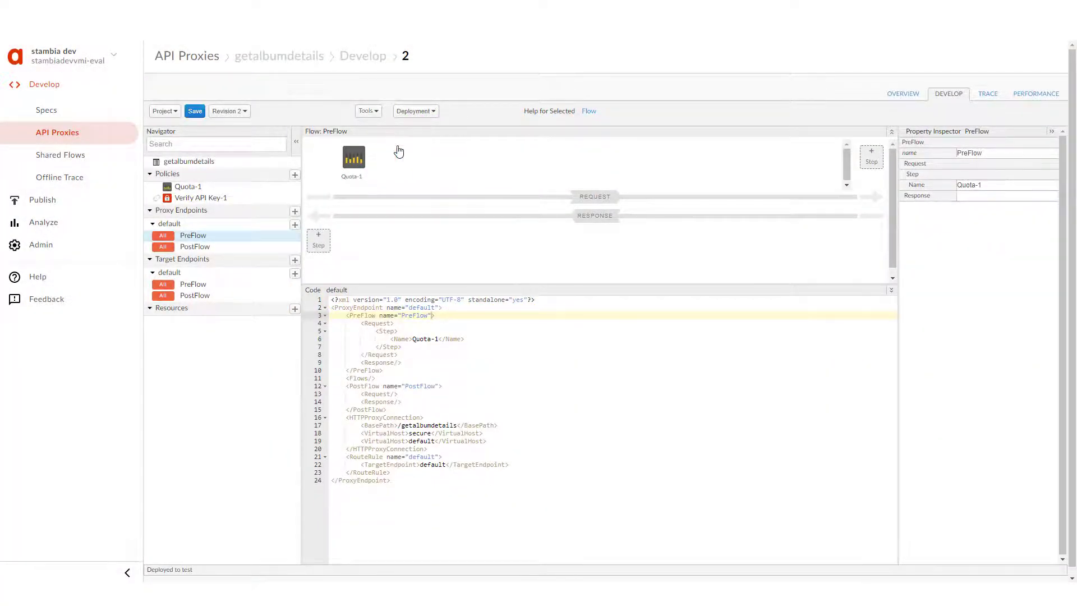
left_click(873, 161)
scroll(409, 329, "down", 3)
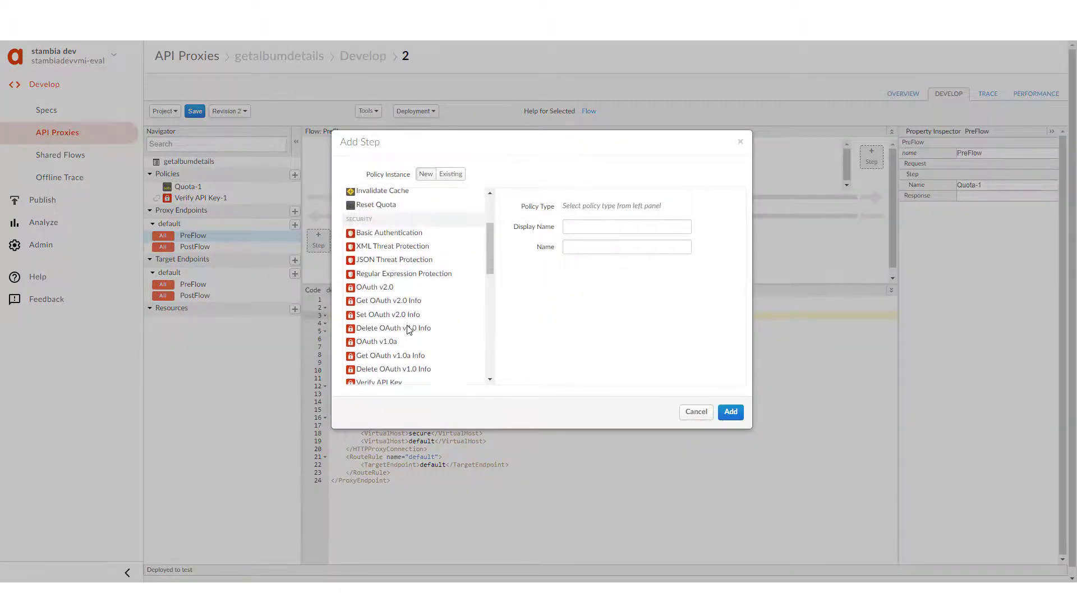
left_click(382, 288)
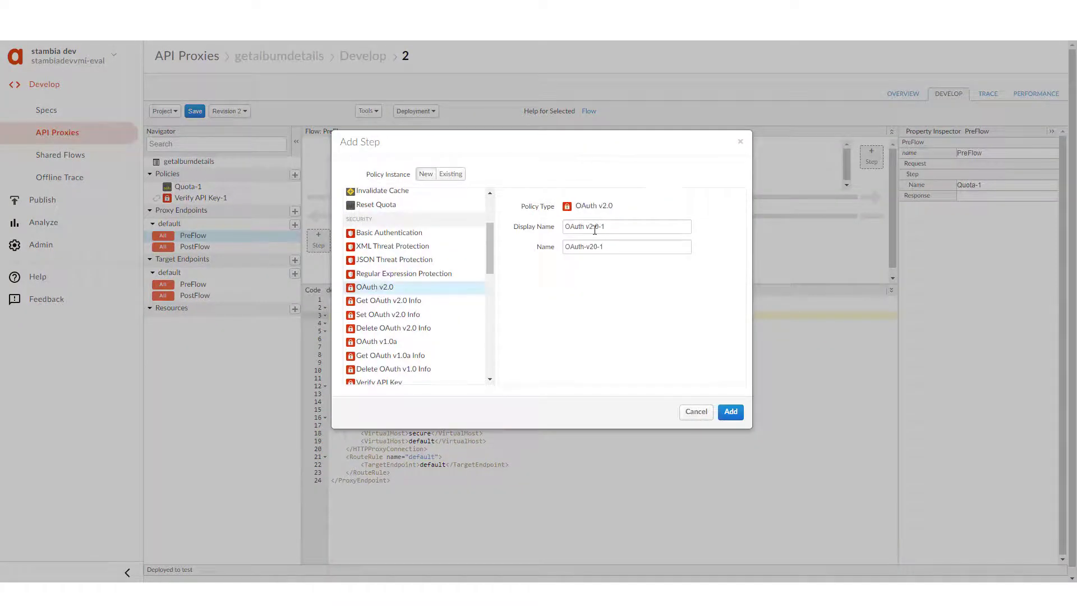
left_click_drag(585, 226, 644, 223)
type("VerifyAccessToken")
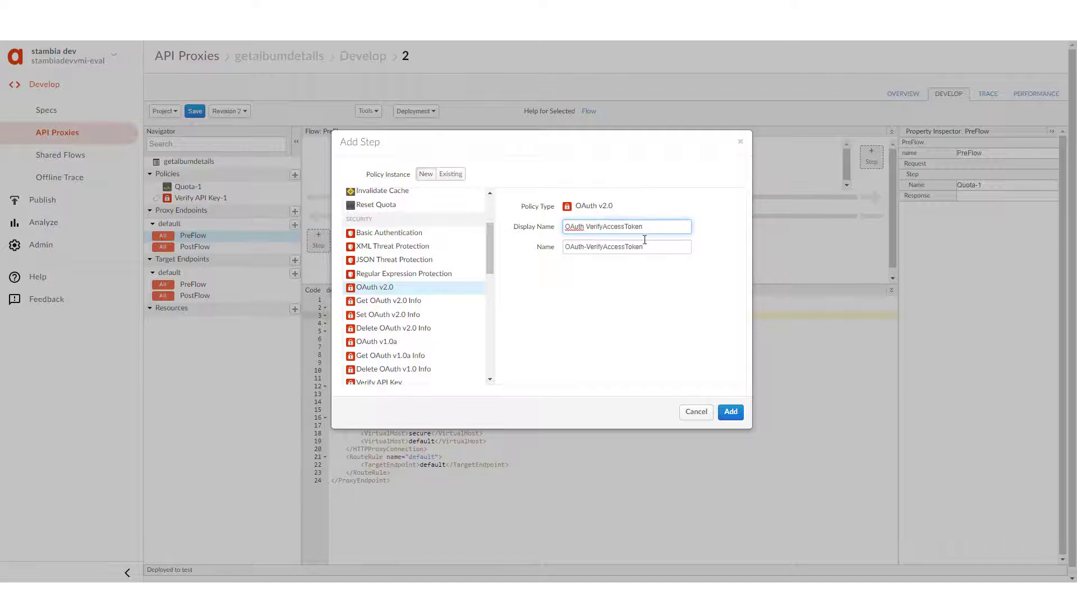
left_click(730, 411)
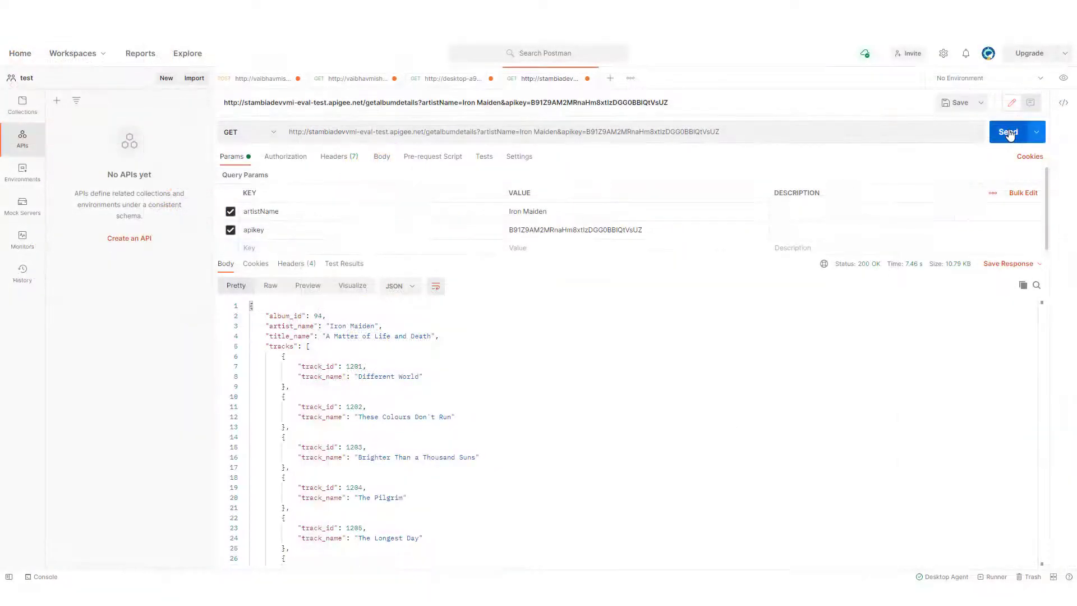
In Postman, resend the Iron Maiden request with only the API key and inspect the response's fault string.
left_click(1009, 132)
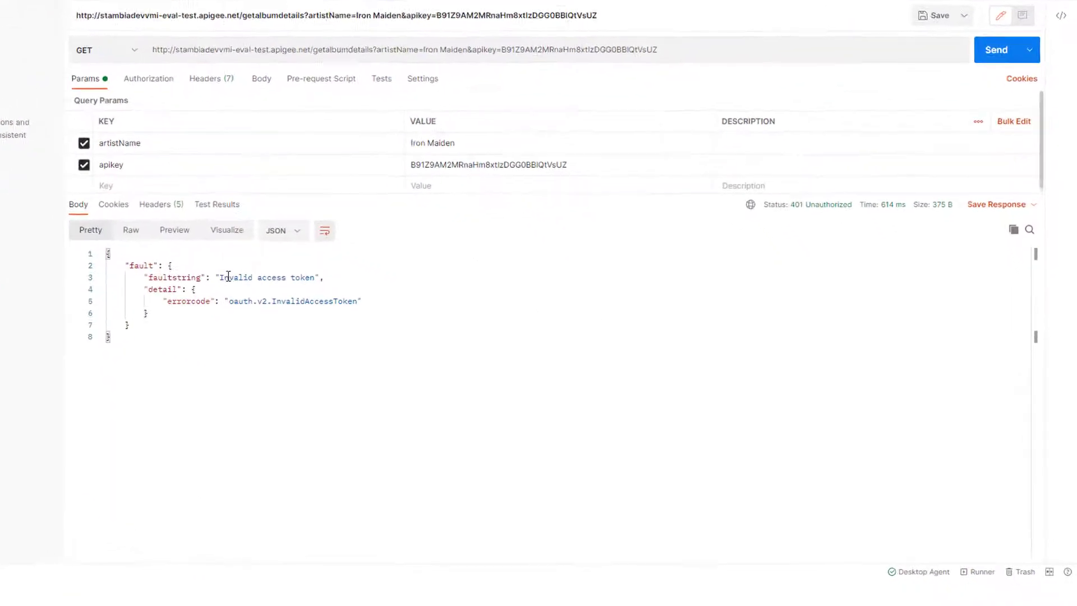
double_click(219, 257)
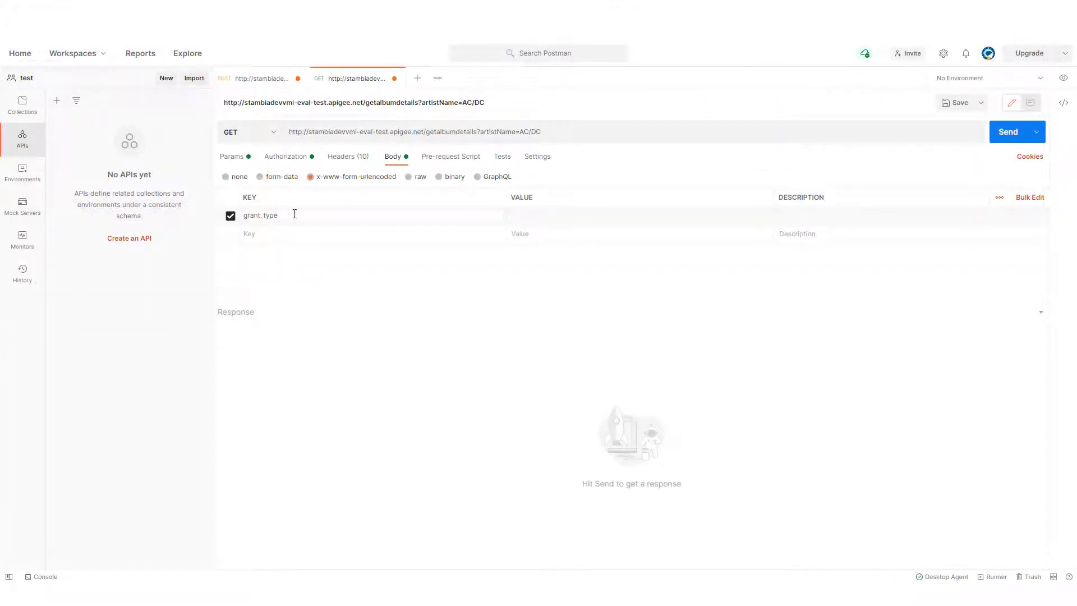
Review the AC/DC request's body, parameters and Bearer Token authorization, send it, and look through the returned album details.
left_click(581, 221)
left_click(235, 158)
left_click(285, 158)
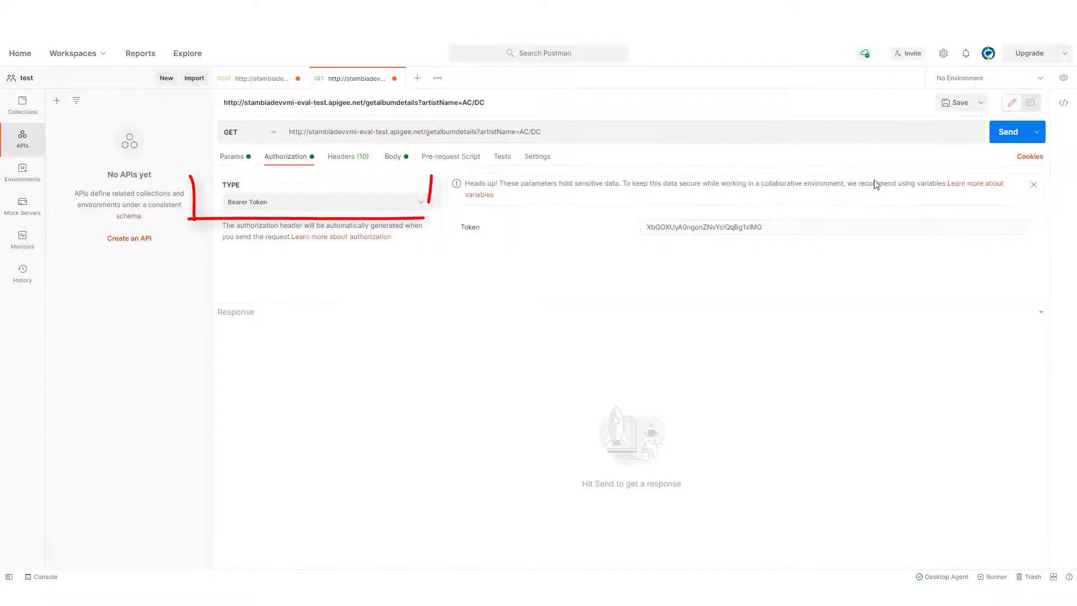
left_click(1007, 132)
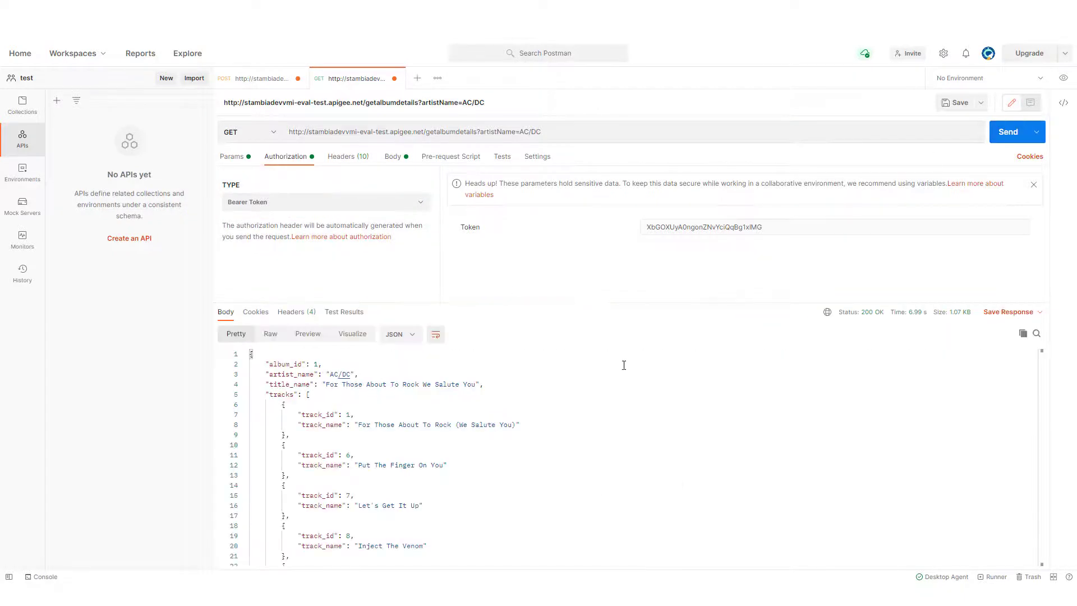
scroll(402, 447, "down", 3)
scroll(400, 447, "up", 3)
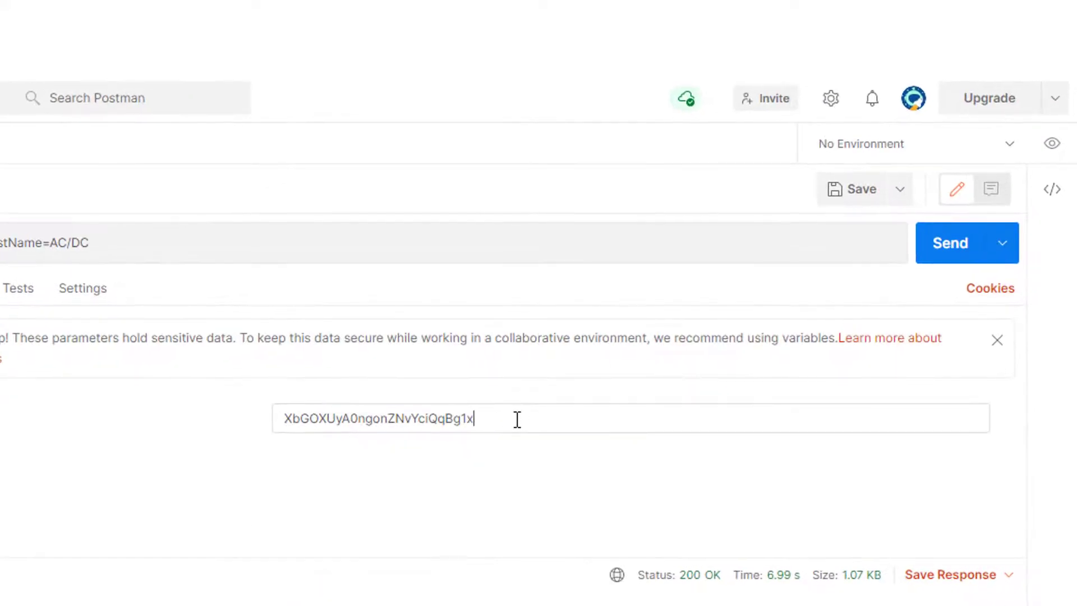
Shorten the bearer token by deleting its last characters, resend the AC/DC request, and inspect the response.
key("BackSpace")
key("BackSpace")
left_click(947, 252)
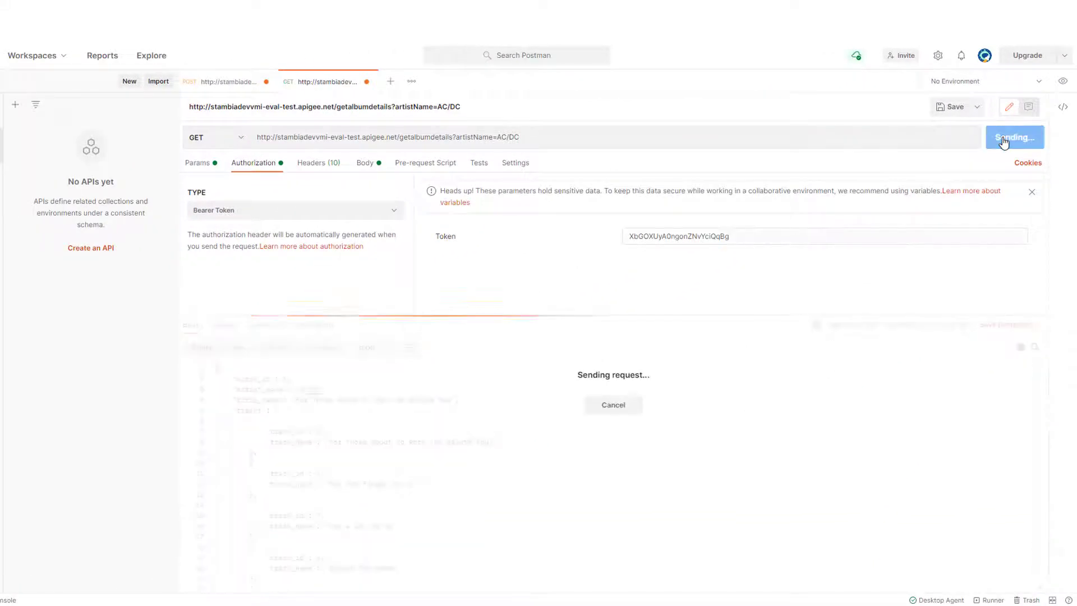
double_click(364, 389)
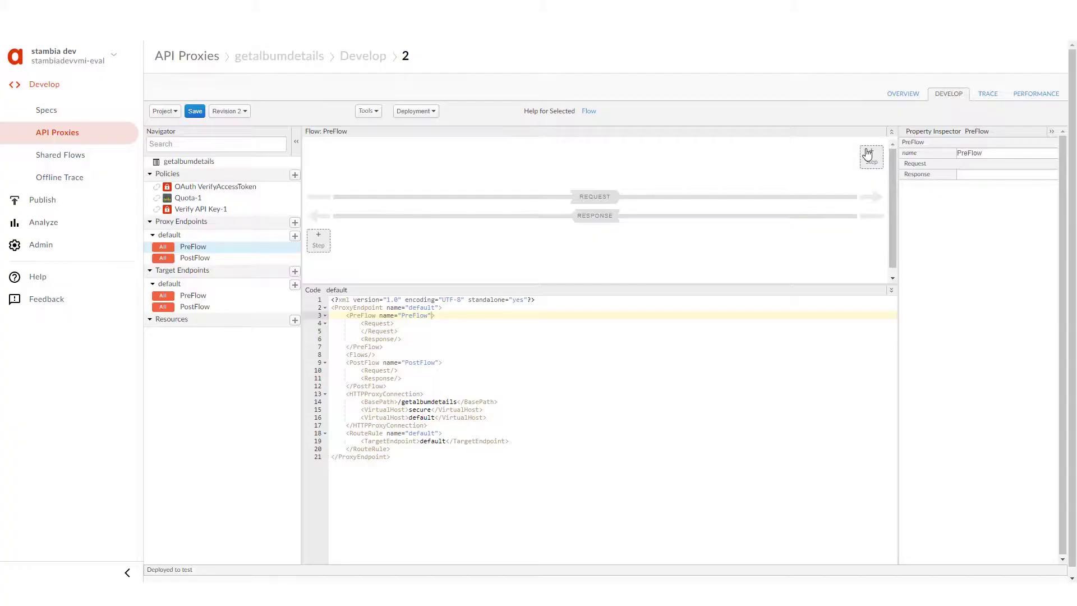
In Apigee, add a new Response Cache policy step for the default target endpoint to the PreFlow request.
left_click(866, 153)
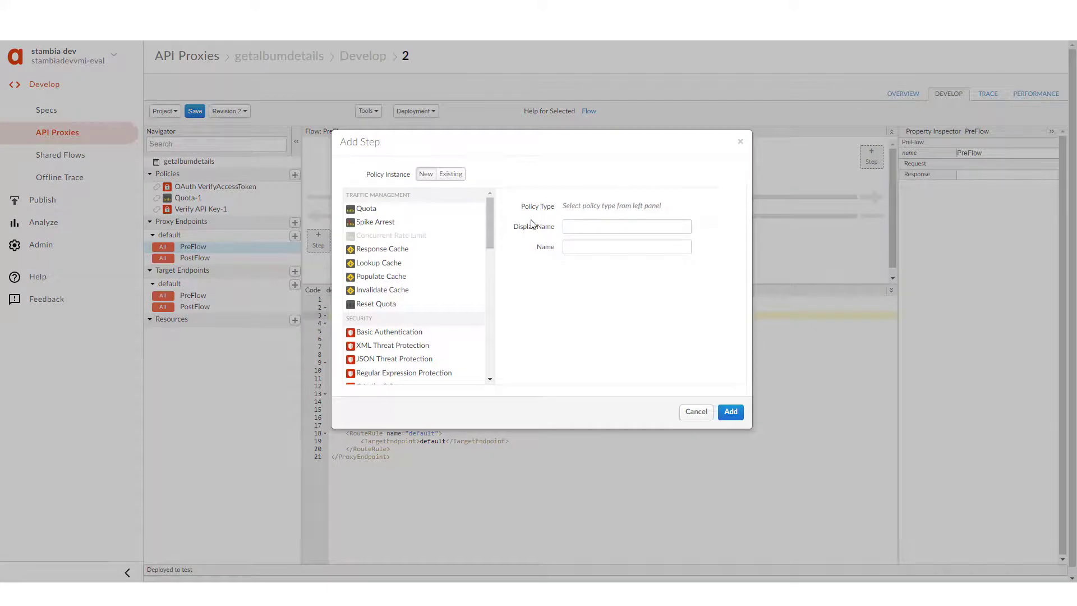
left_click(403, 252)
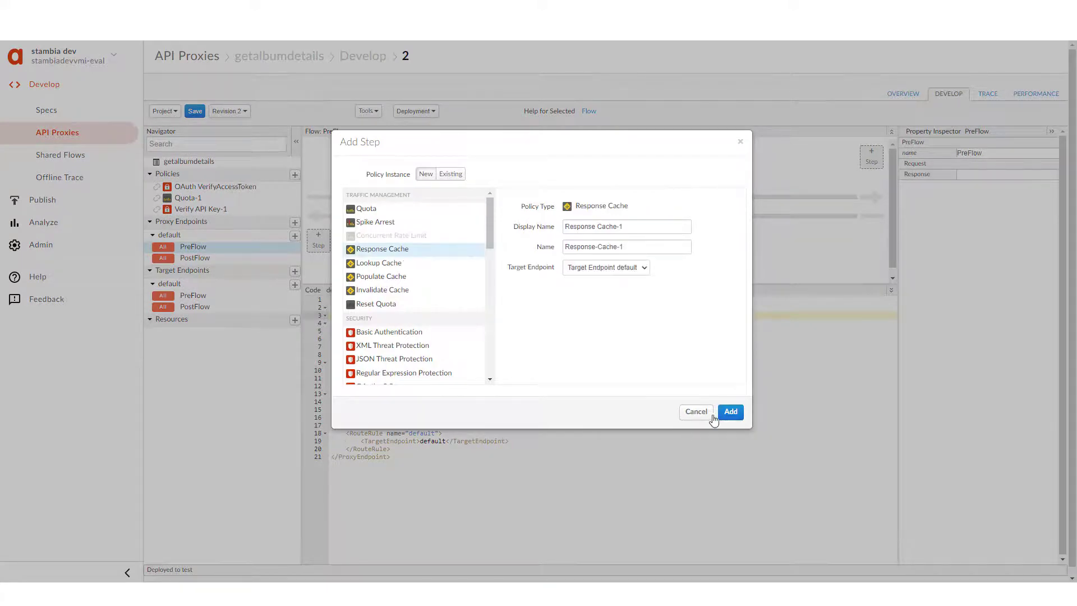
left_click(730, 412)
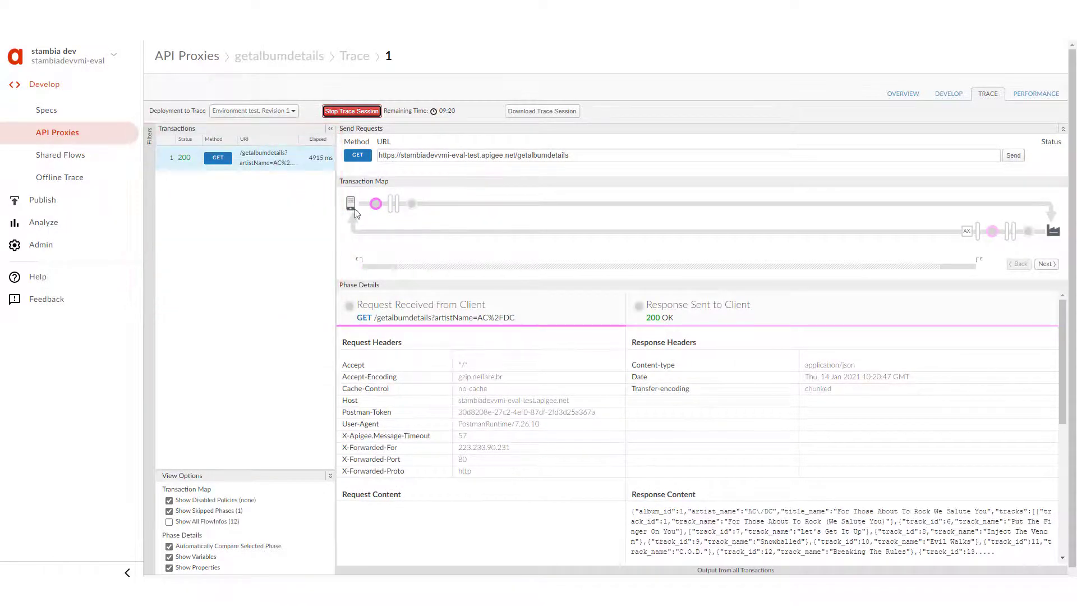
In the getalbumdetails trace, examine the phase where the request is sent to the target server and its target URL.
left_click(411, 205)
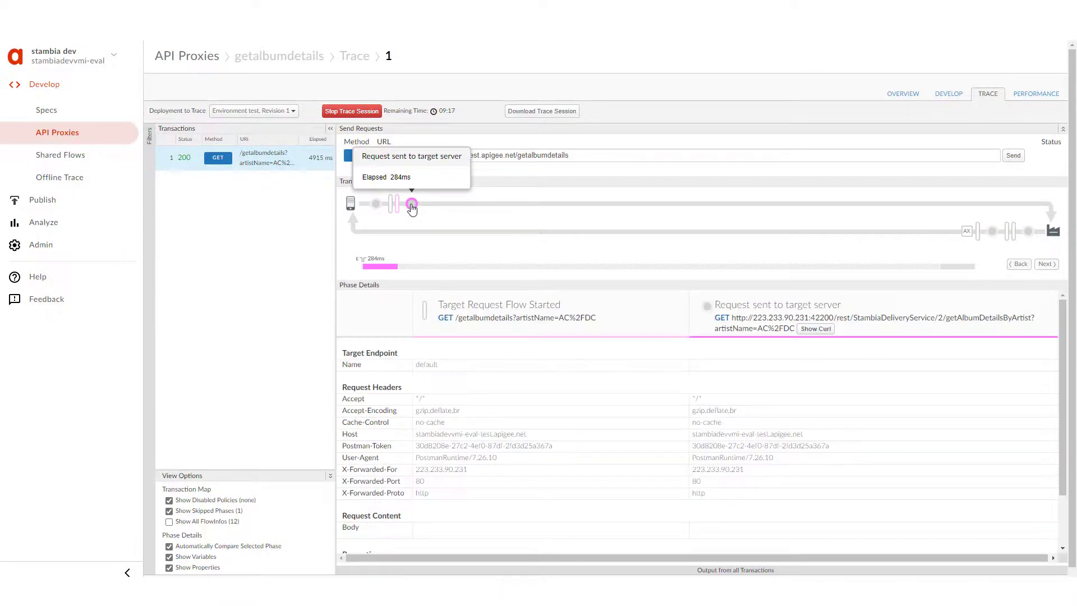
left_click_drag(715, 317, 1029, 329)
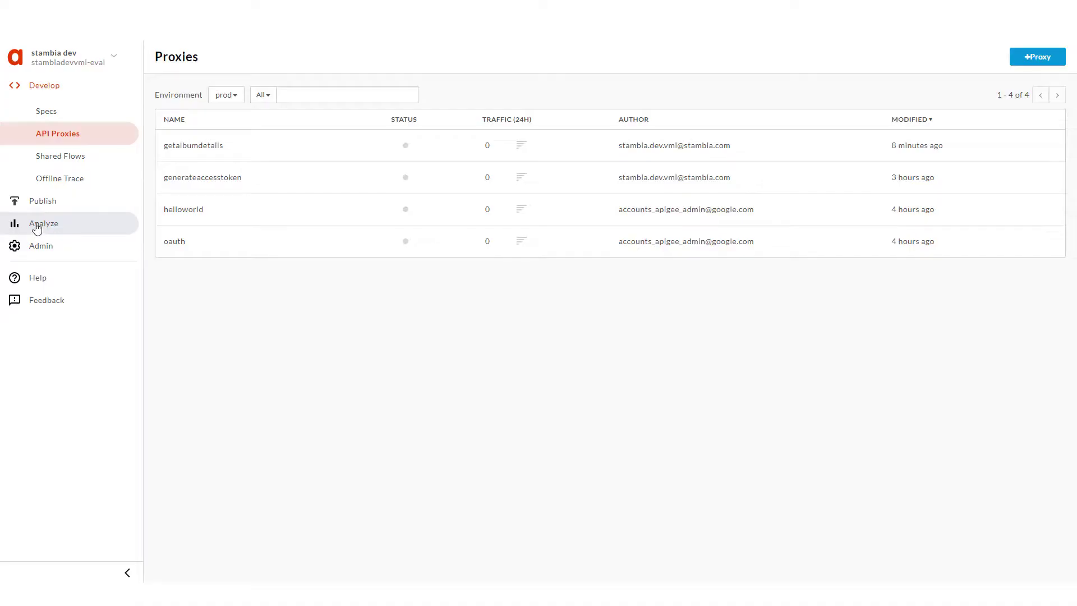
Open the API Proxy Performance report and review the traffic and average response time charts, including those by proxy.
left_click(35, 226)
left_click(34, 162)
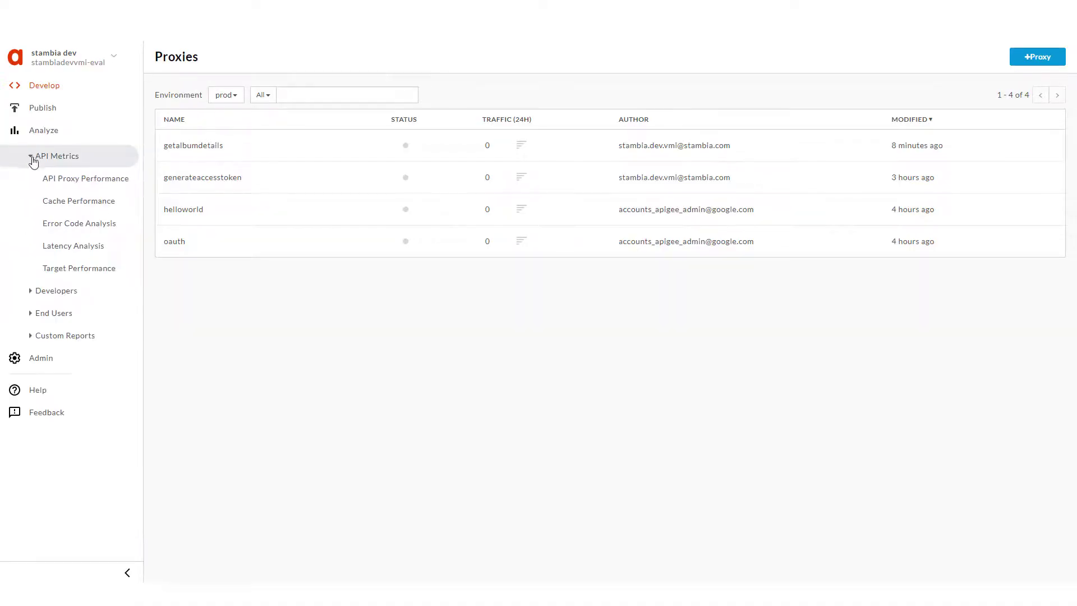
left_click(65, 179)
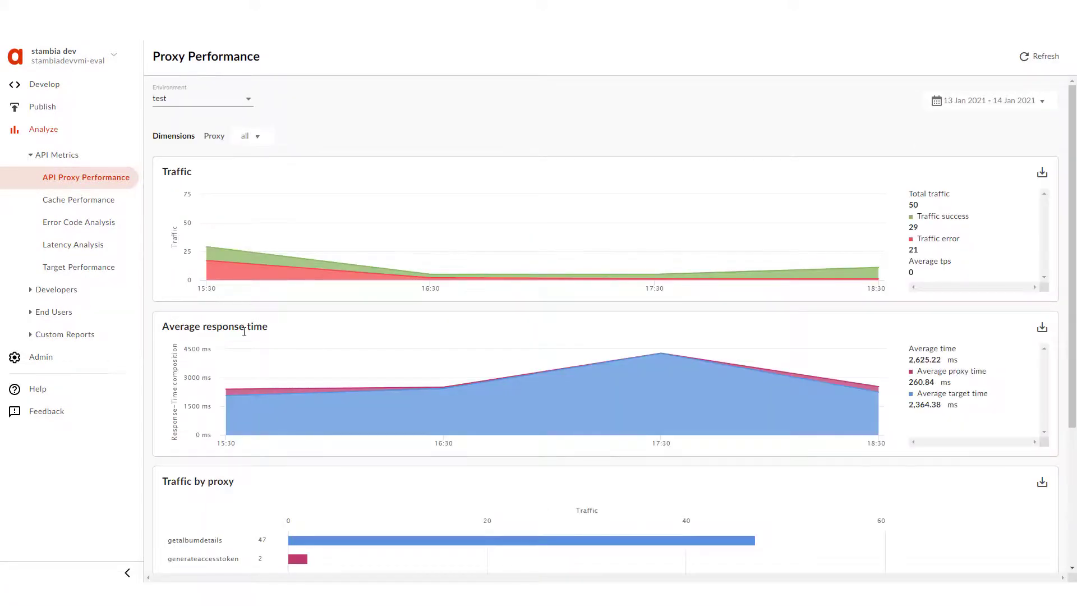
scroll(244, 332, "down", 2)
scroll(244, 332, "down", 2)
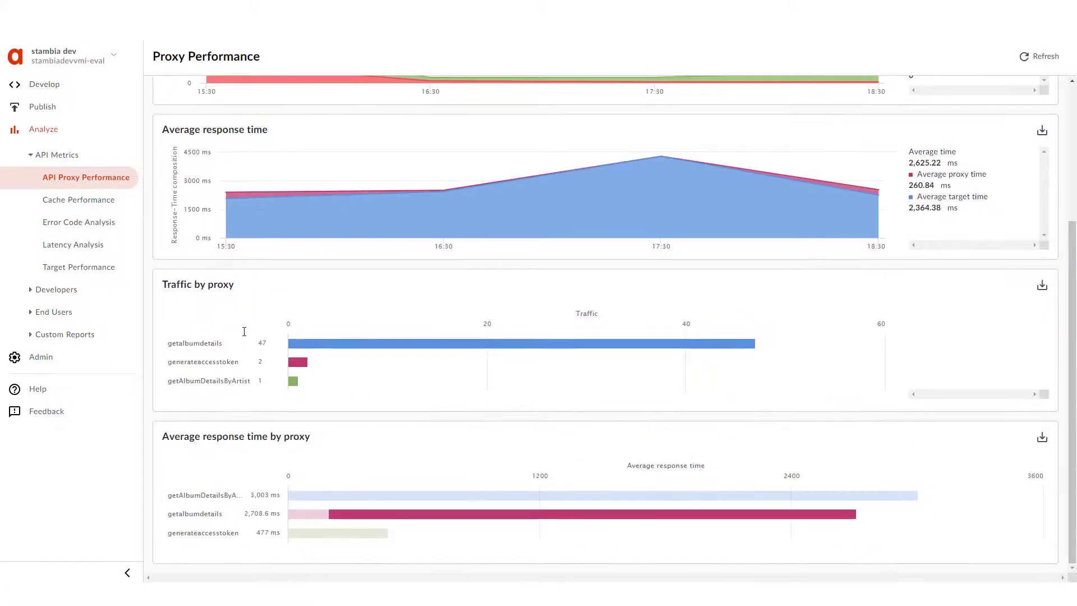
Open the end-user Devices report and review the user agent, device category and OS family charts.
left_click(53, 311)
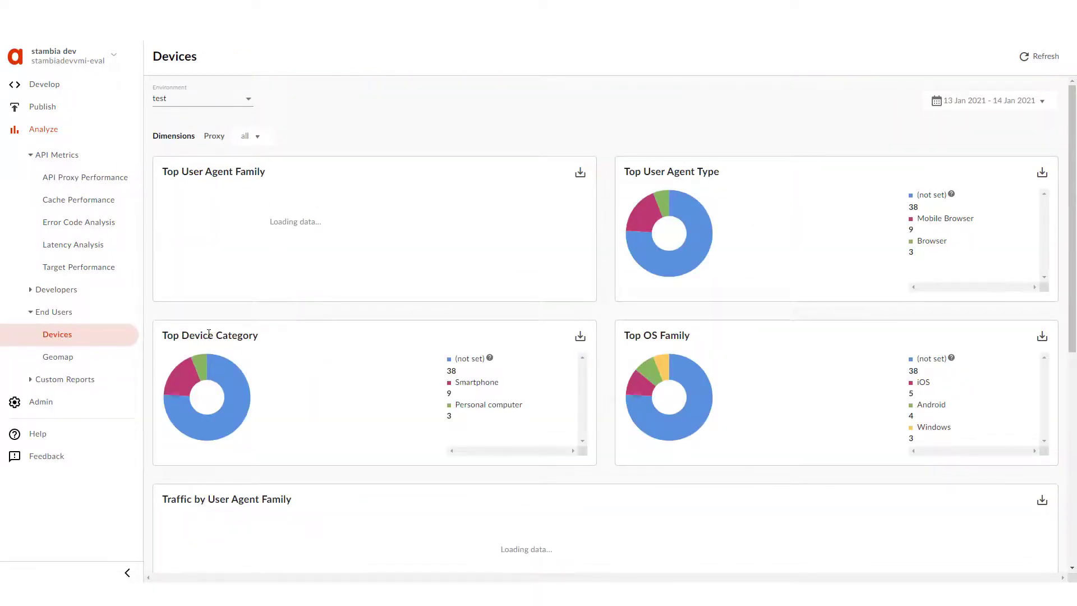
scroll(209, 334, "down", 3)
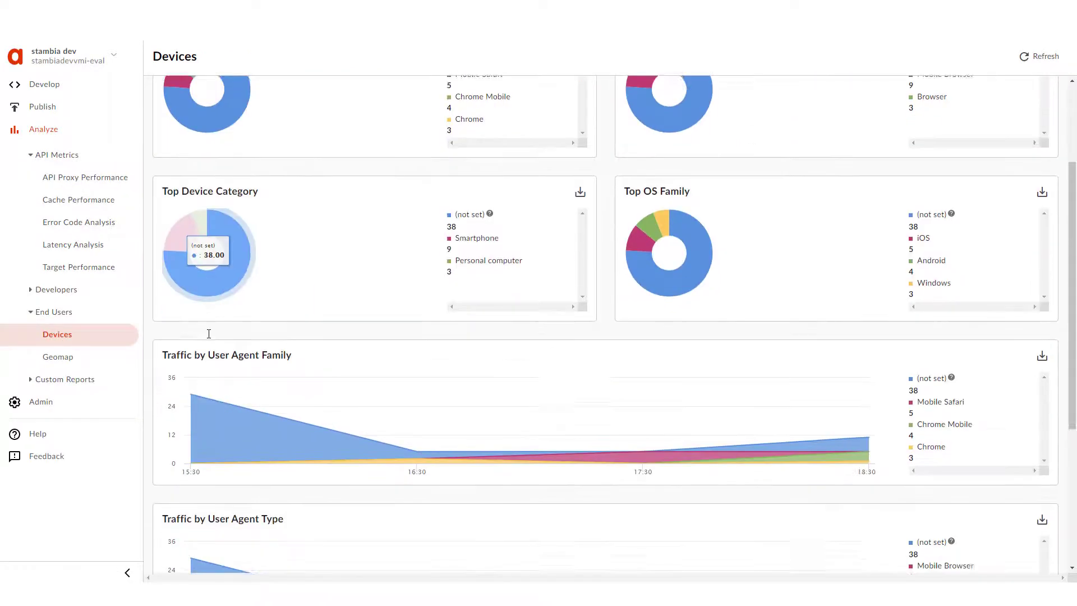
scroll(322, 334, "down", 4)
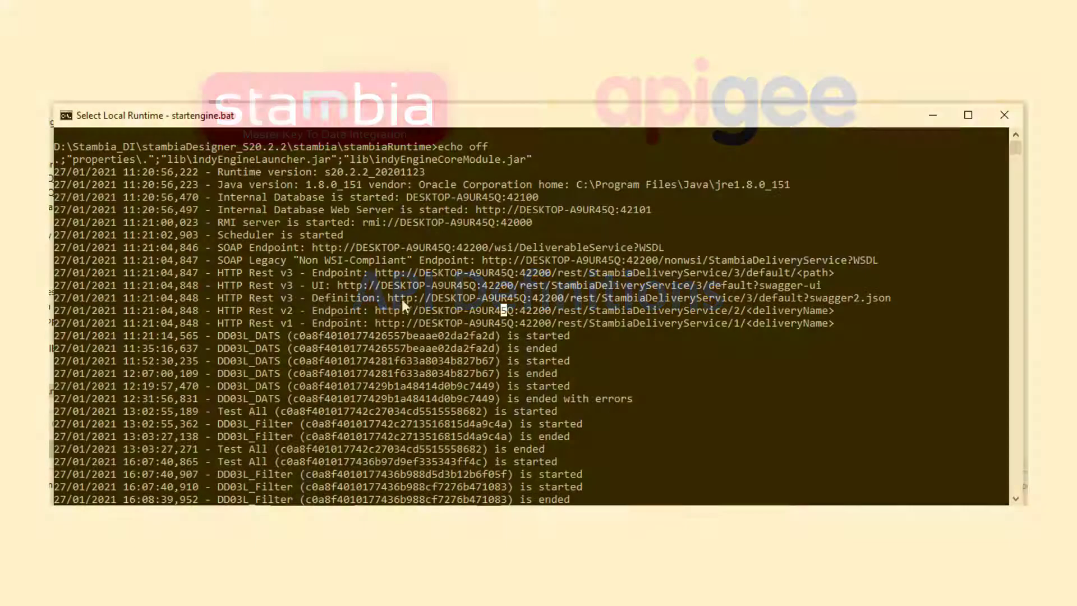
Copy the HTTP Rest v3 definition URL from the Stambia runtime console and import it into Apigee as a spec named Stambia01.
left_click_drag(401, 298, 418, 297)
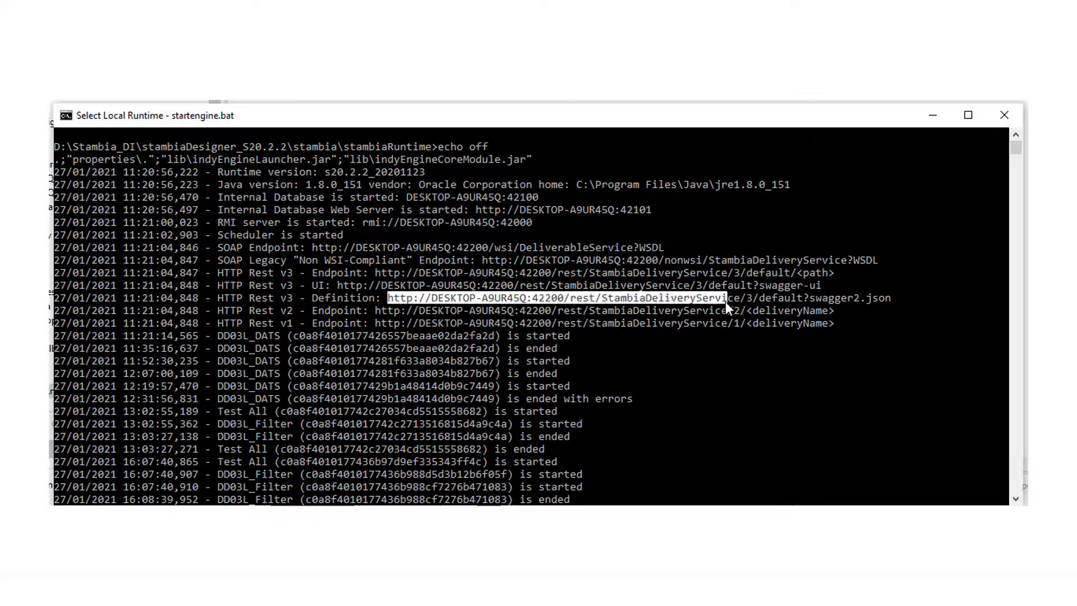
left_click_drag(725, 301, 890, 297)
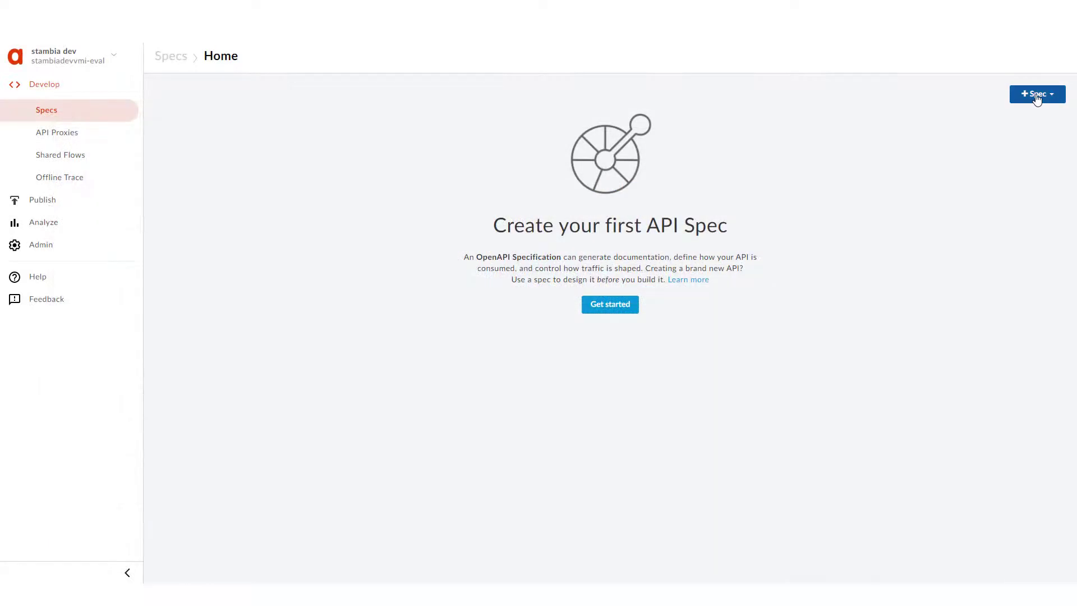
left_click(1036, 95)
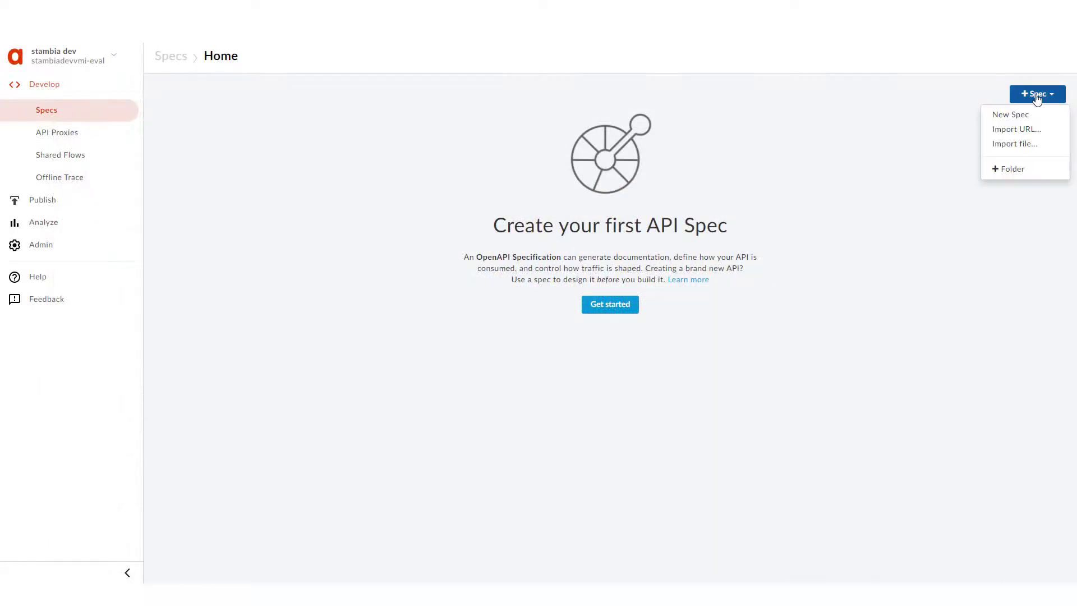
left_click(1024, 129)
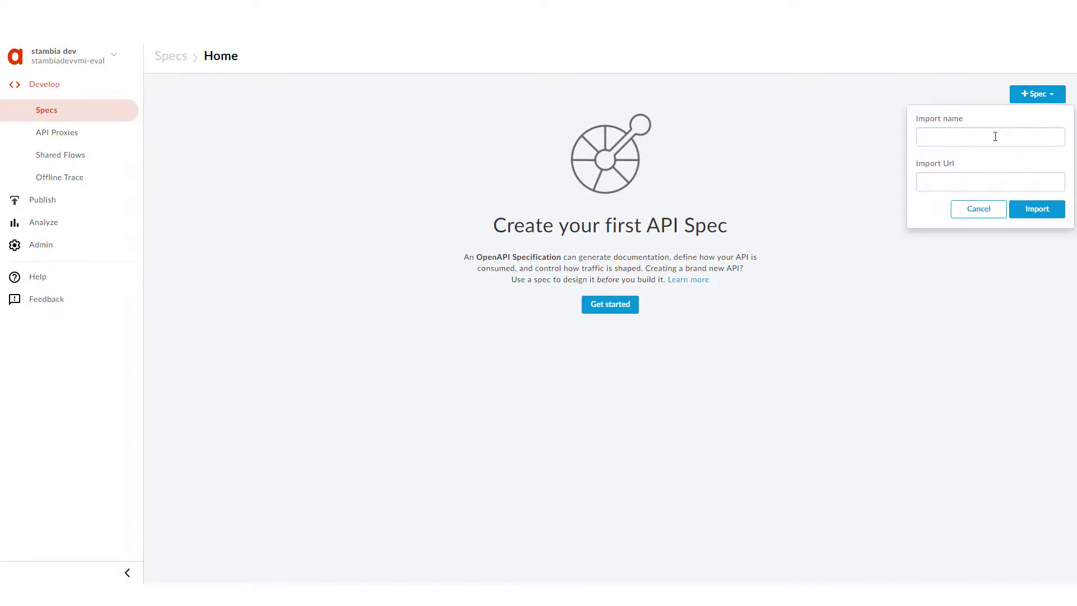
left_click(995, 136)
type("Stambia01")
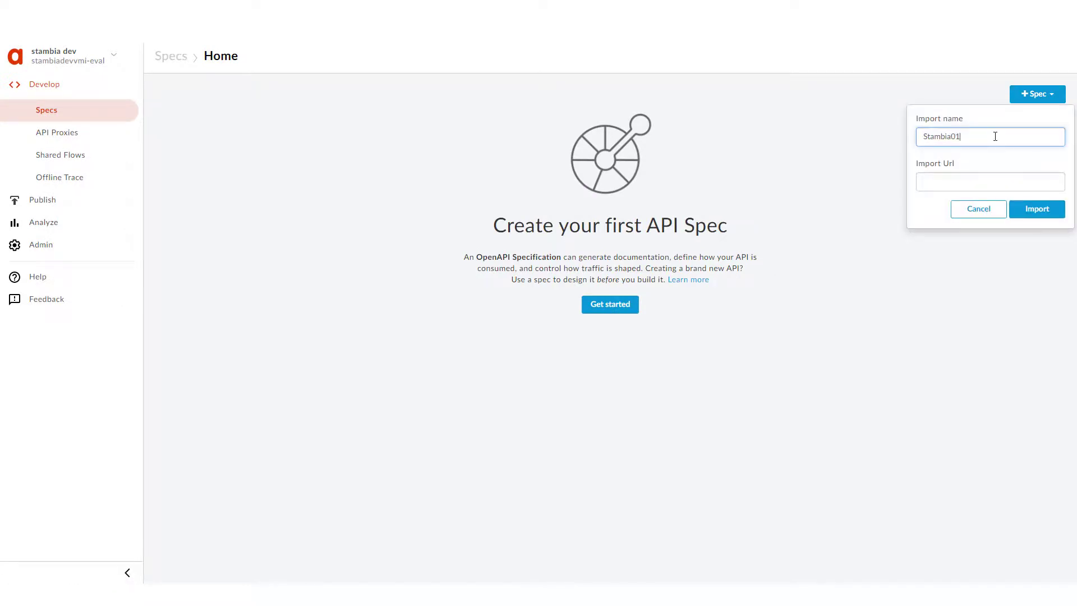
left_click(1009, 183)
key("ctrl+v")
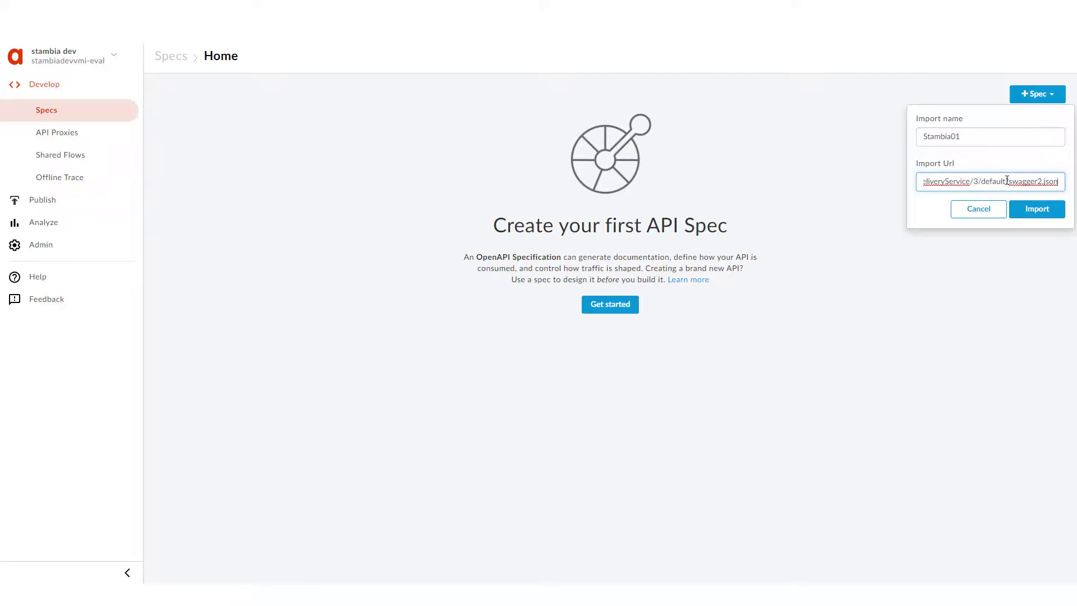
left_click_drag(1005, 181, 1060, 182)
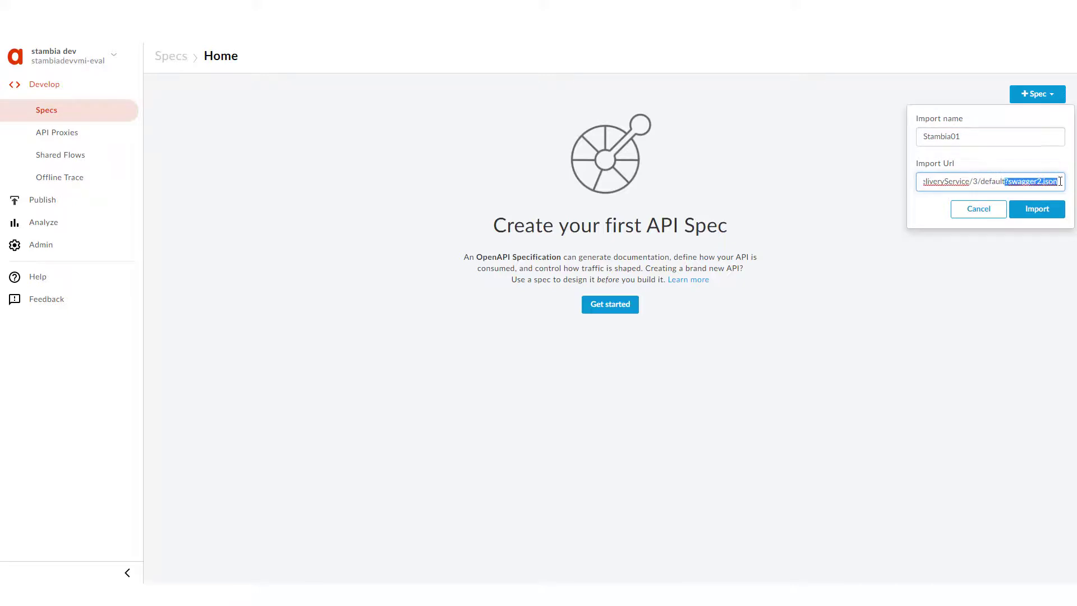
left_click(1037, 213)
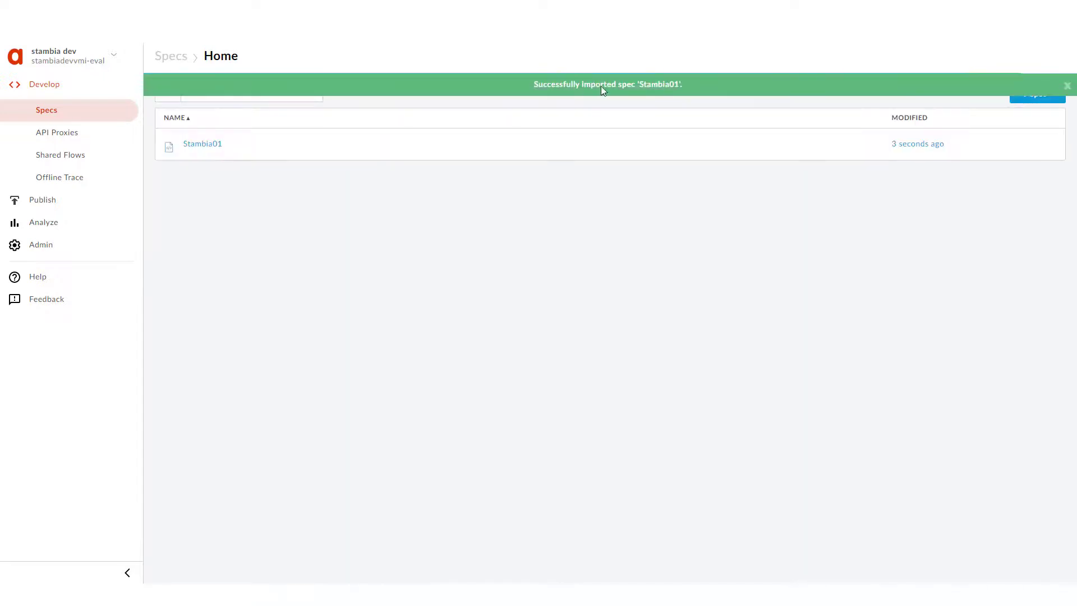
Open the Stambia01 spec and examine the /getAlbumDetailsByArtist parameters and response, plus the songs model with its tracks structure.
left_click(213, 145)
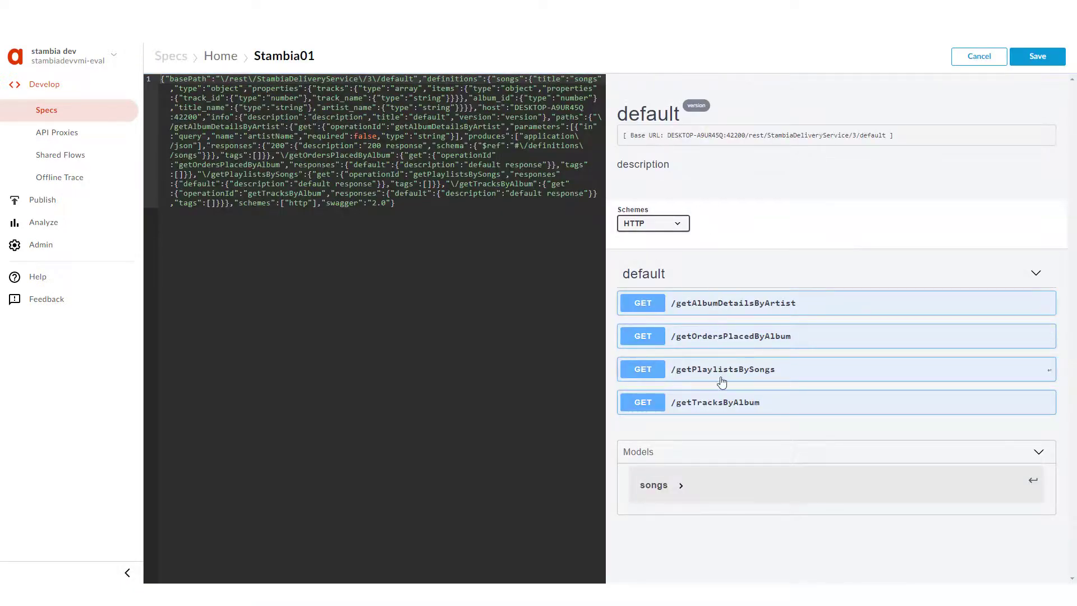
left_click(1023, 308)
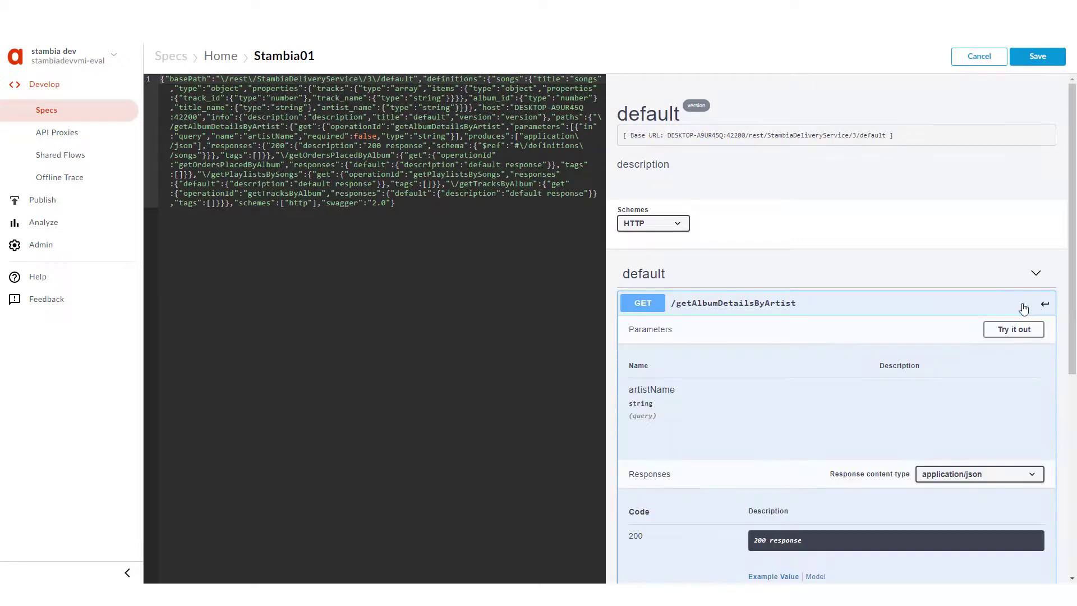
scroll(873, 427, "down", 3)
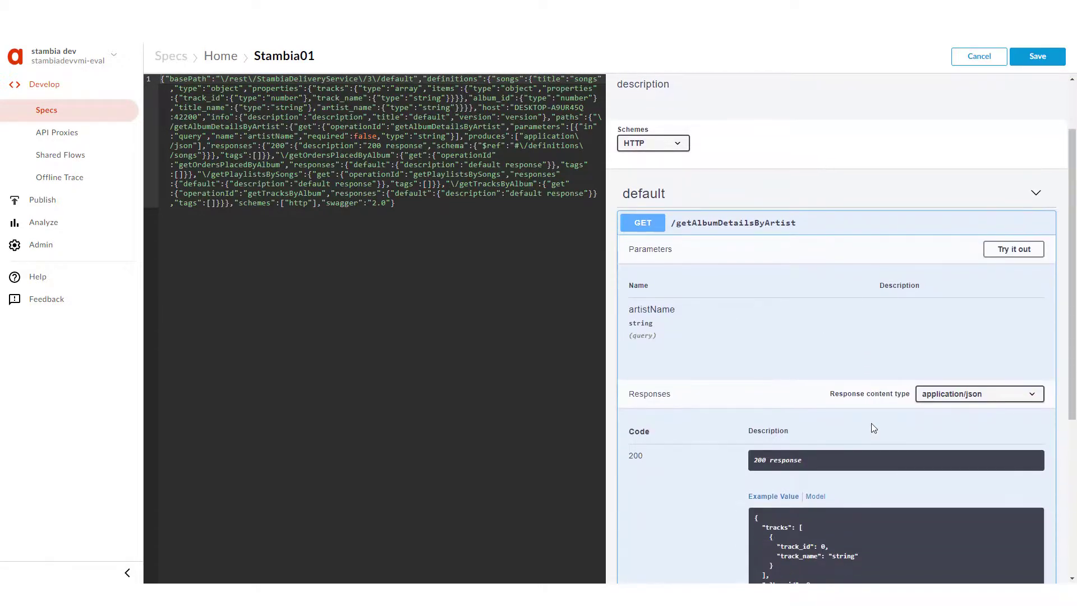
scroll(801, 426, "down", 3)
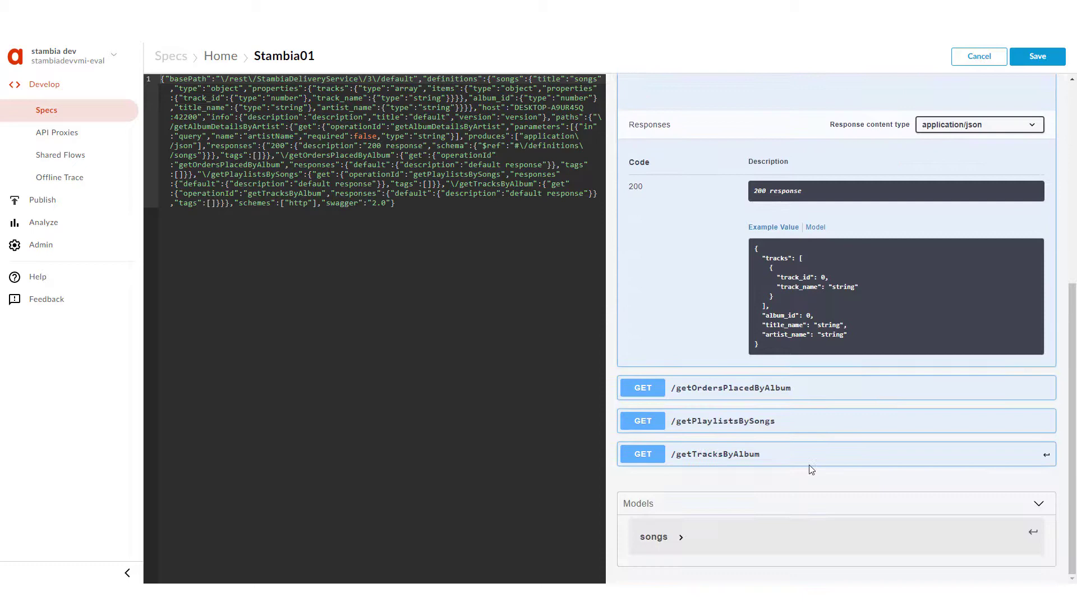
left_click(680, 541)
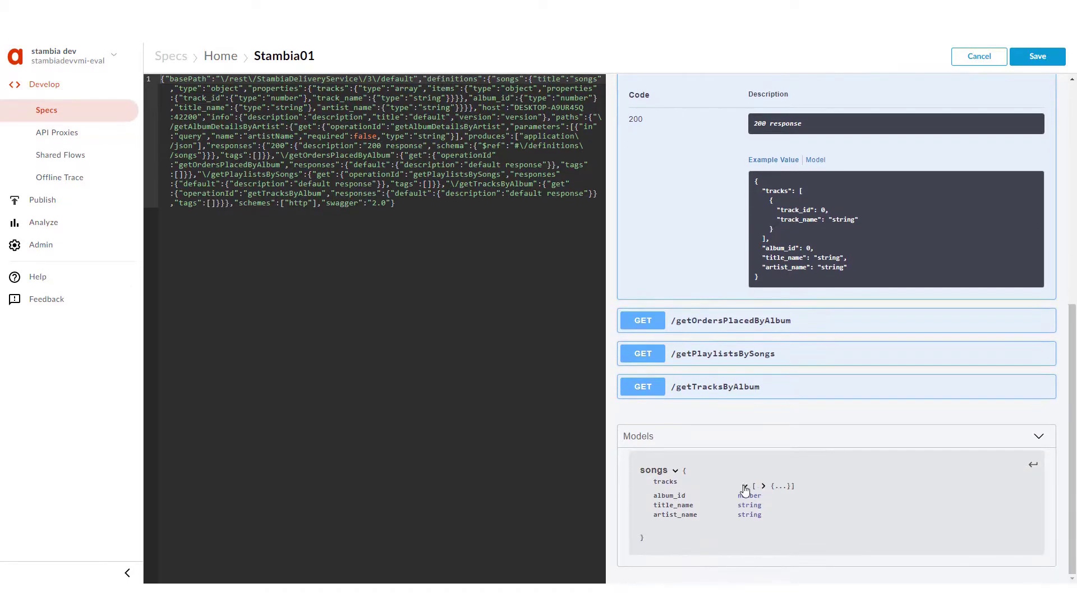
left_click(763, 485)
scroll(836, 513, "down", 1)
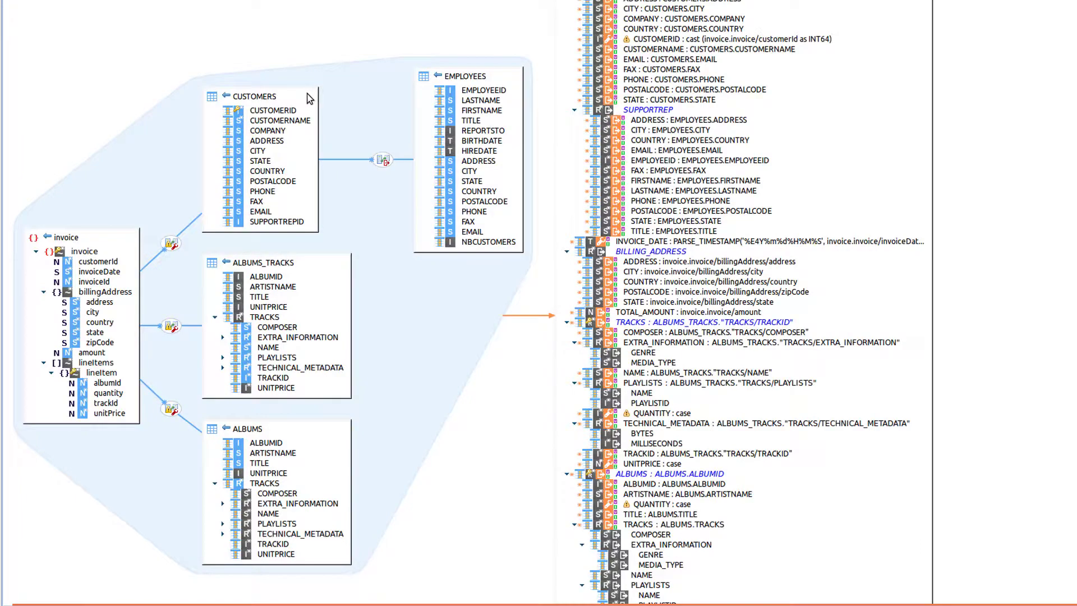
In Stambia Designer, publish the process containing retrieveCustomerDetails as a web service.
left_click(309, 99)
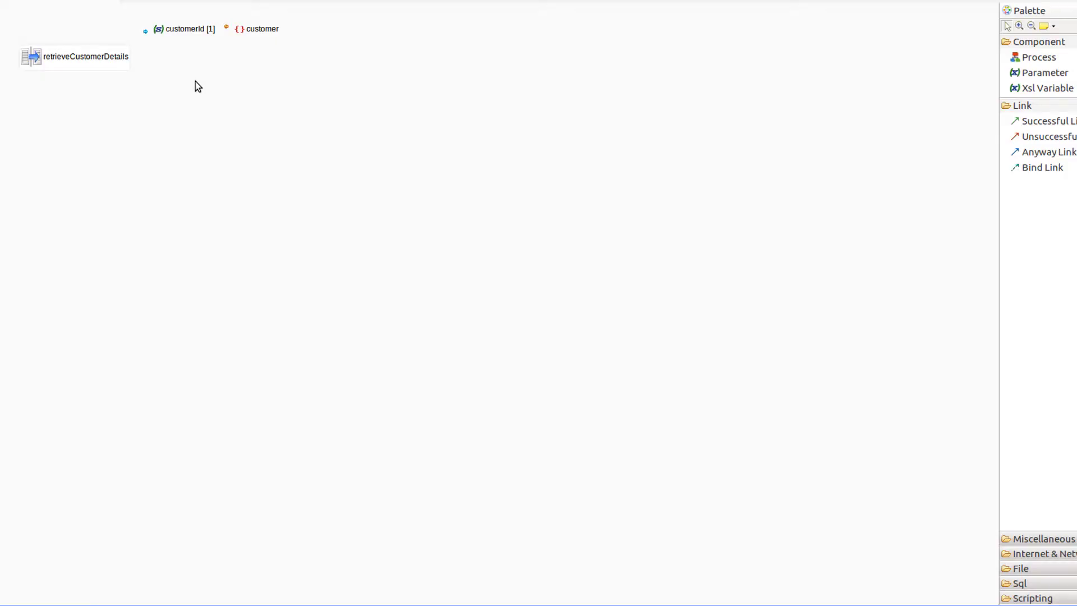
right_click(267, 79)
mouse_move(416, 129)
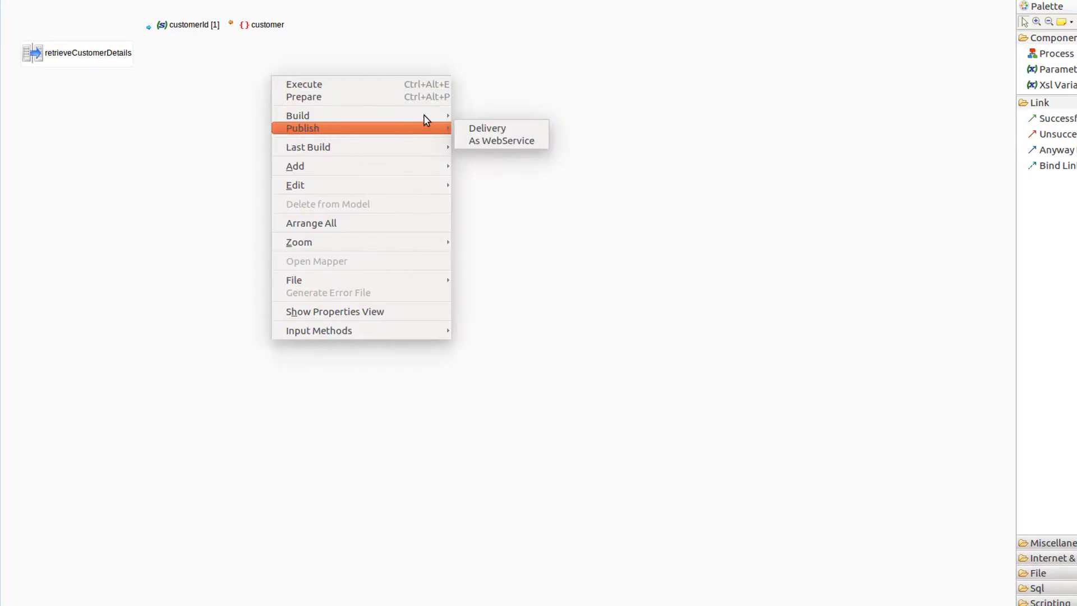
left_click(496, 142)
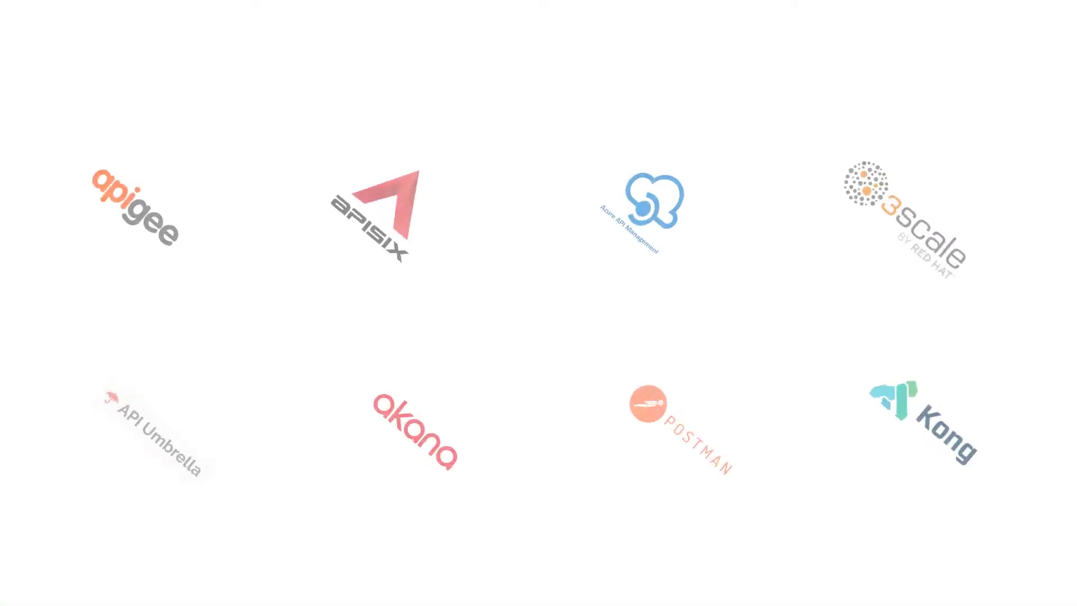